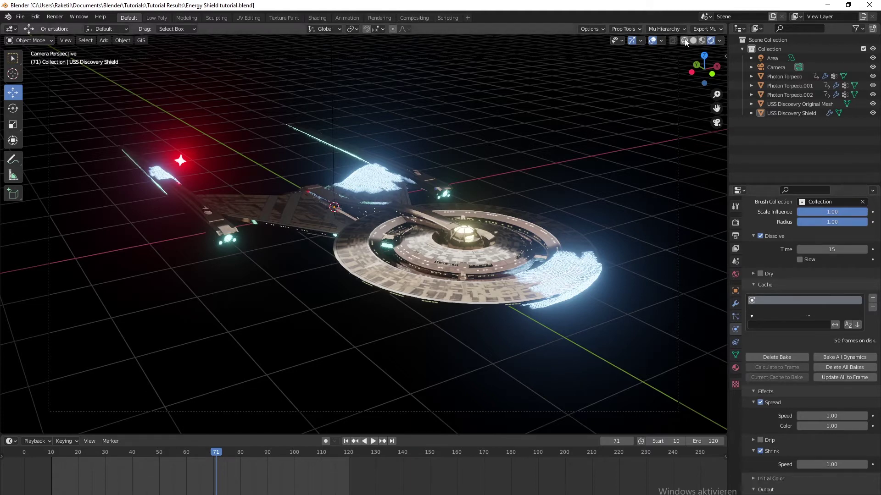
Step: Turn on the Screencast Keys overlay from the viewport sidebar so keystrokes show on screen
key("n")
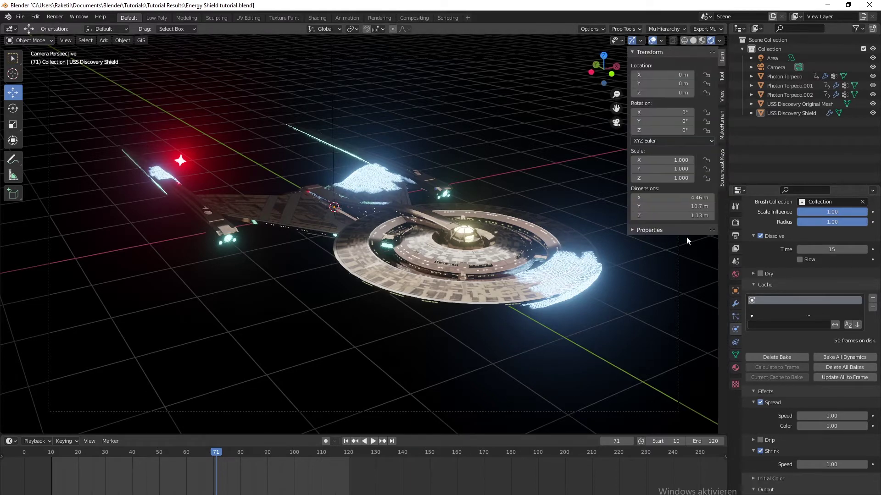
left_click(722, 170)
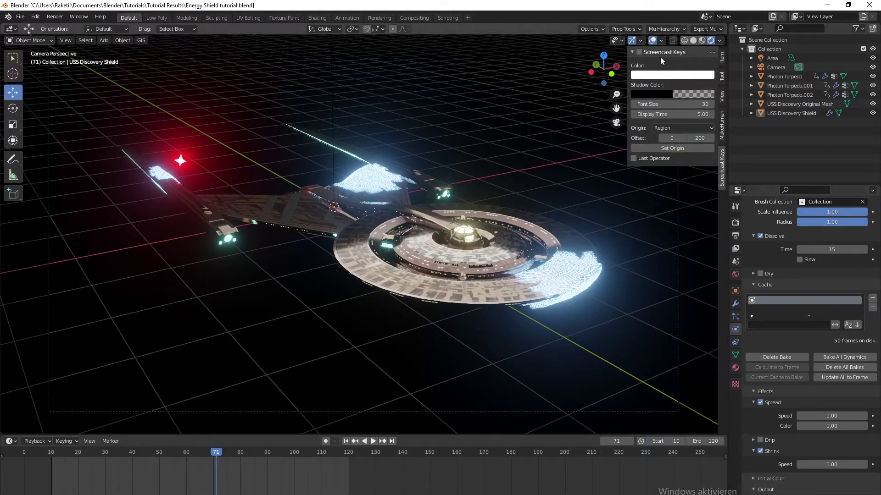
left_click(639, 52)
key("n")
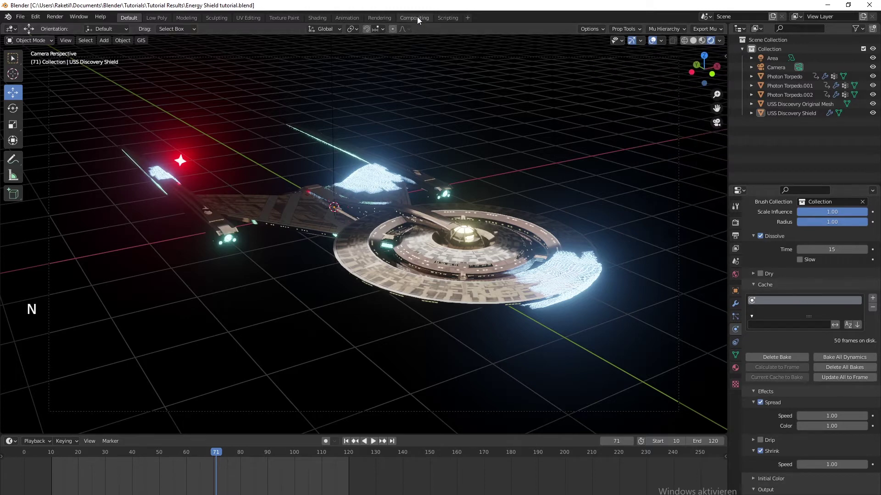
Step: Switch to the Compositing workspace, enable Use Nodes and move Composite far right of Render Layers
left_click(416, 17)
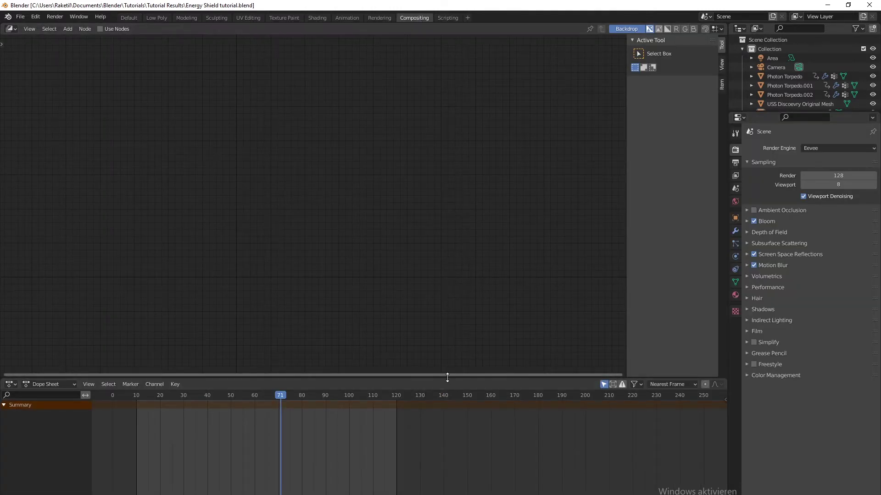
left_click_drag(448, 378, 449, 434)
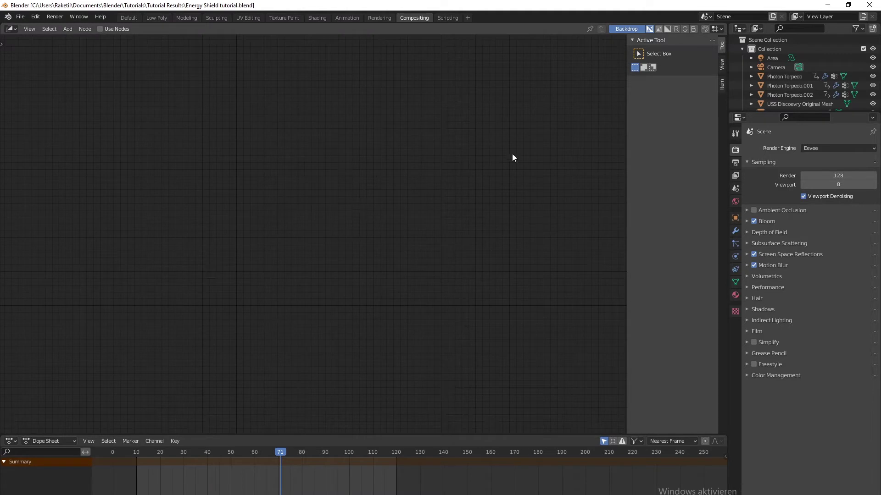
left_click(101, 29)
scroll(381, 246, "up", 2)
middle_click_drag(329, 172, 290, 199)
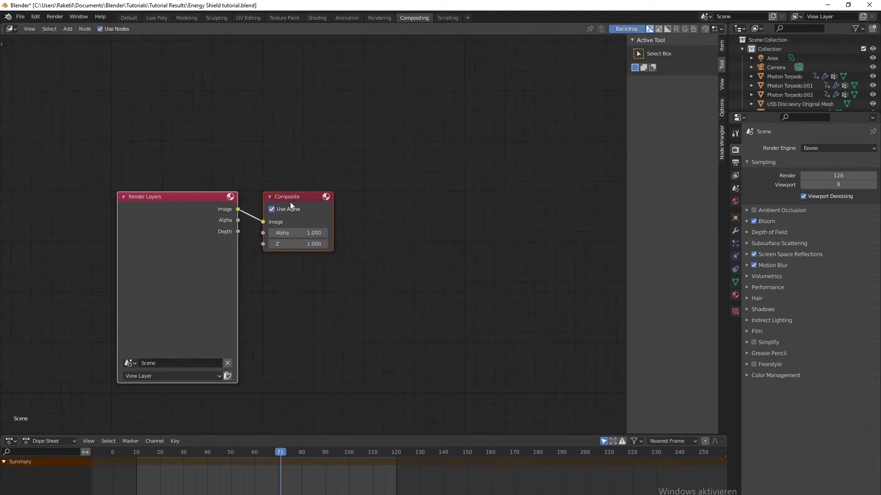
left_click_drag(291, 197, 27, 184)
middle_click_drag(351, 268, 239, 262)
scroll(208, 228, "down", 2)
left_click_drag(439, 194, 572, 189)
middle_click_drag(245, 294, 257, 287)
left_click(303, 264)
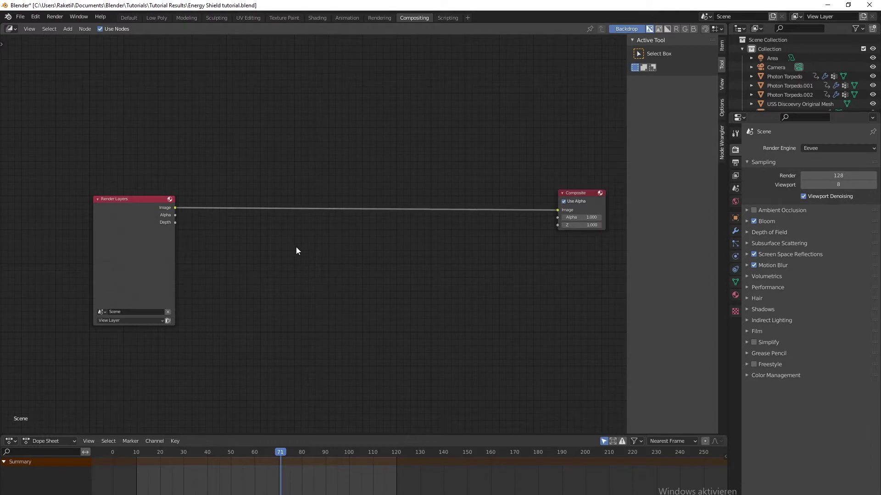
Step: Insert a Glare node set to Streaks between Render Layers and Composite
key("shift+a")
left_click(326, 243)
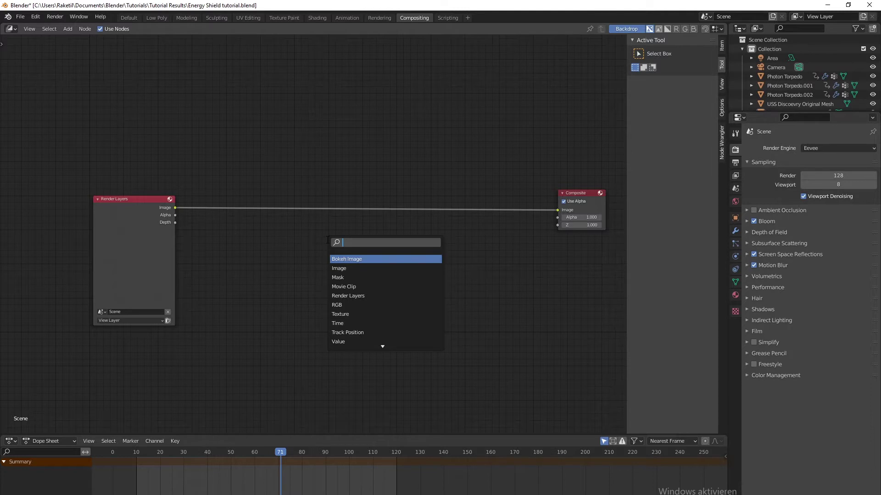
type("glare")
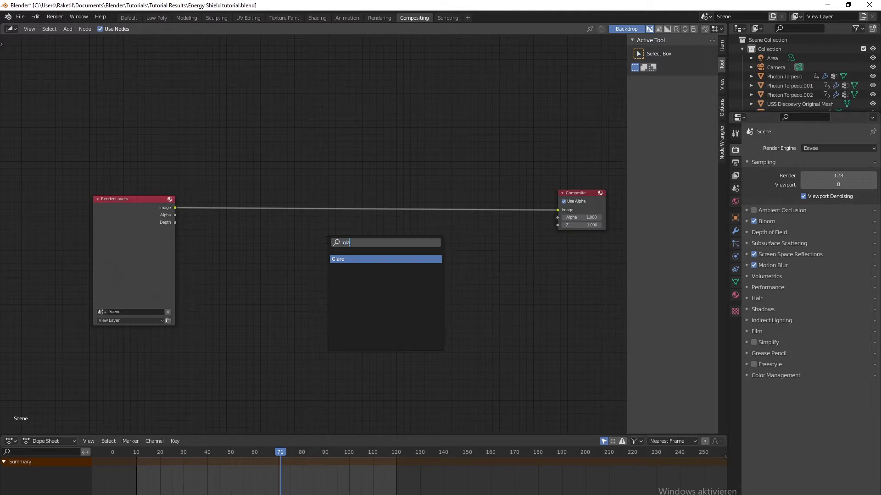
left_click(350, 260)
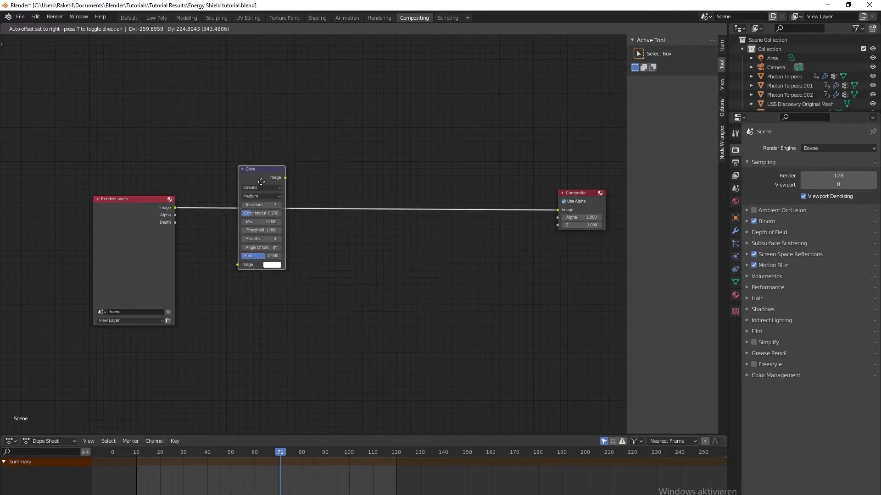
left_click(318, 199)
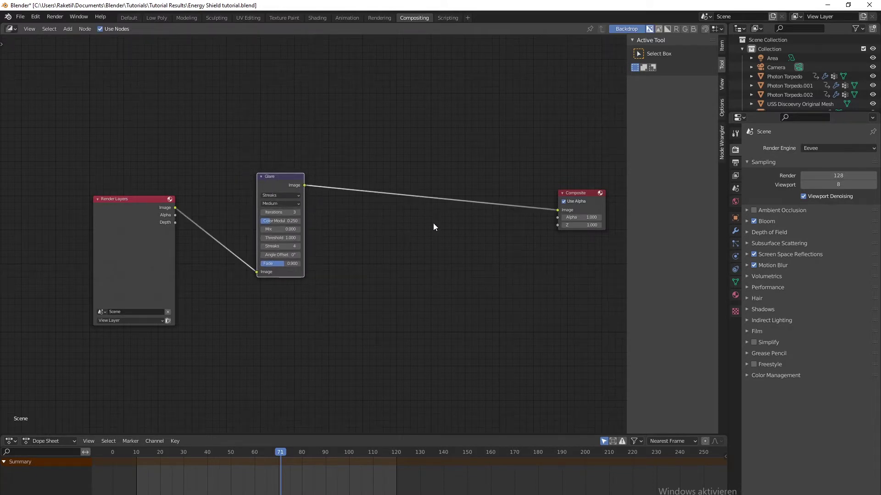
middle_click_drag(432, 214, 387, 242)
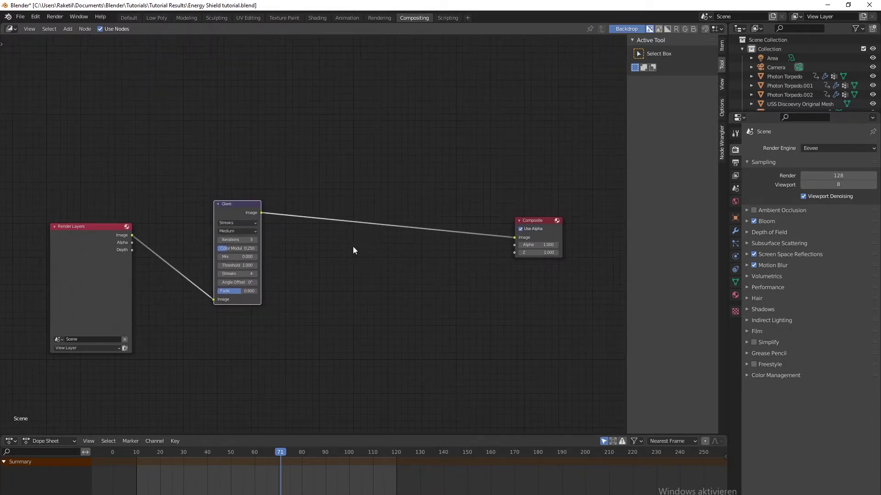
left_click(237, 223)
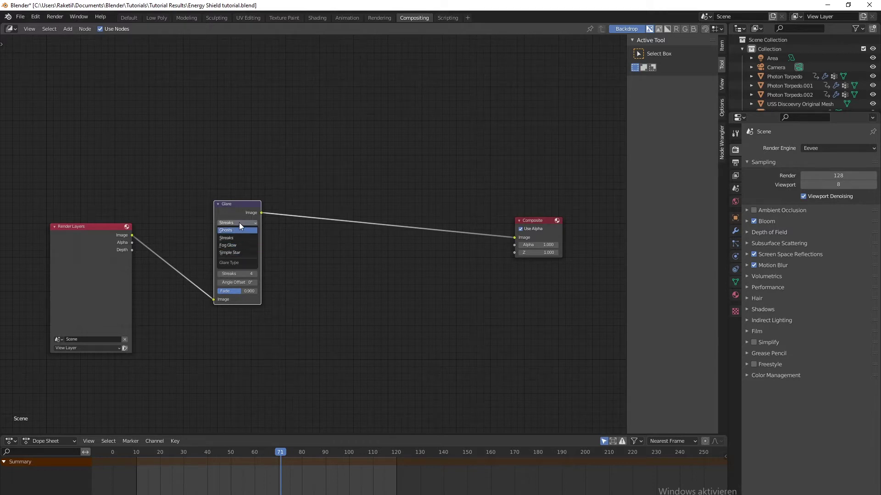
left_click(238, 223)
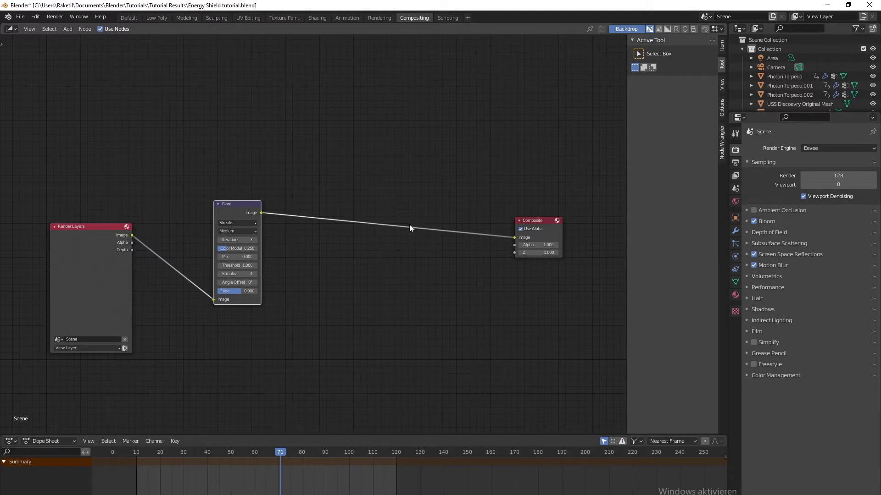
Step: Add an RGB Curves node between Glare and Composite
key("shift+a")
left_click(354, 252)
type("cure")
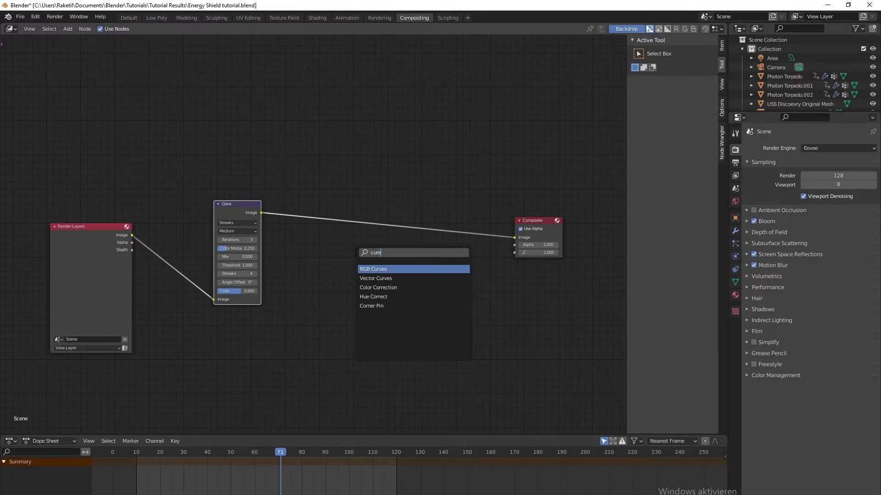
left_click(384, 269)
left_click(327, 216)
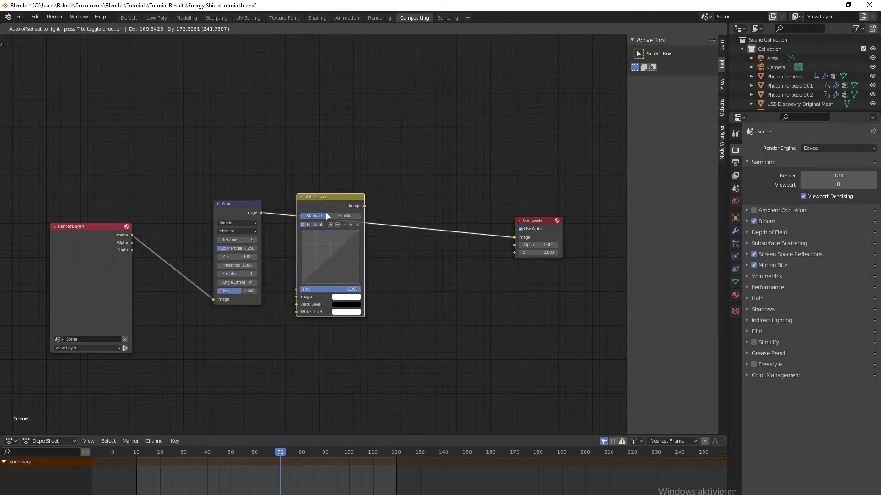
middle_click_drag(469, 261, 380, 294)
Step: Insert a Lens Distortion node before Composite
key("shift+a")
left_click(387, 270)
type("len")
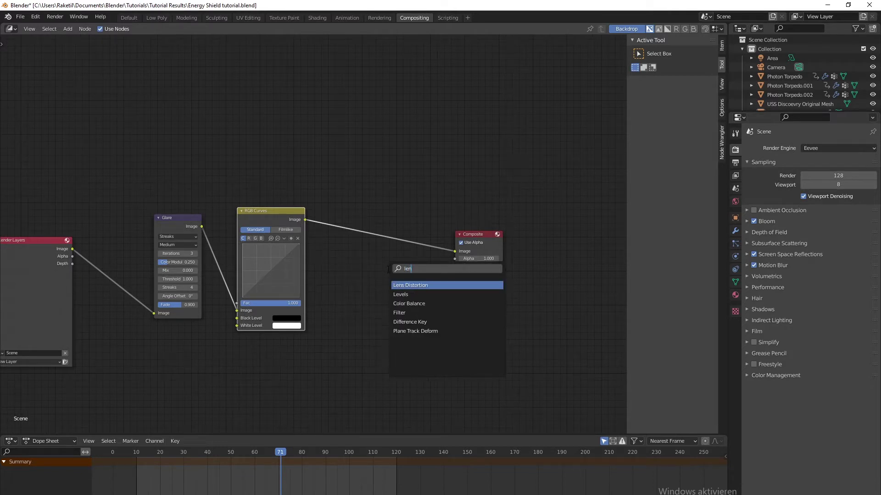
left_click(446, 285)
left_click(399, 246)
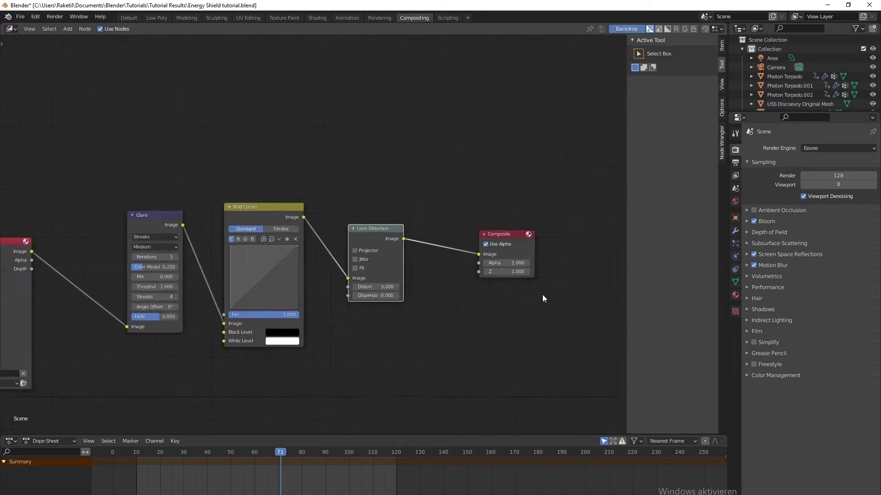
Step: Set Lens Distortion dispersion to 0.050 and turn on Jitter
key("n")
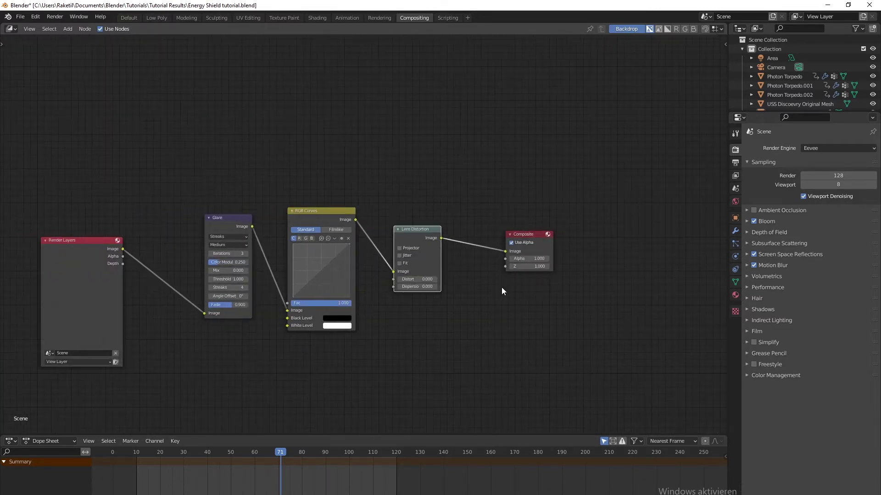
scroll(406, 317, "up", 3)
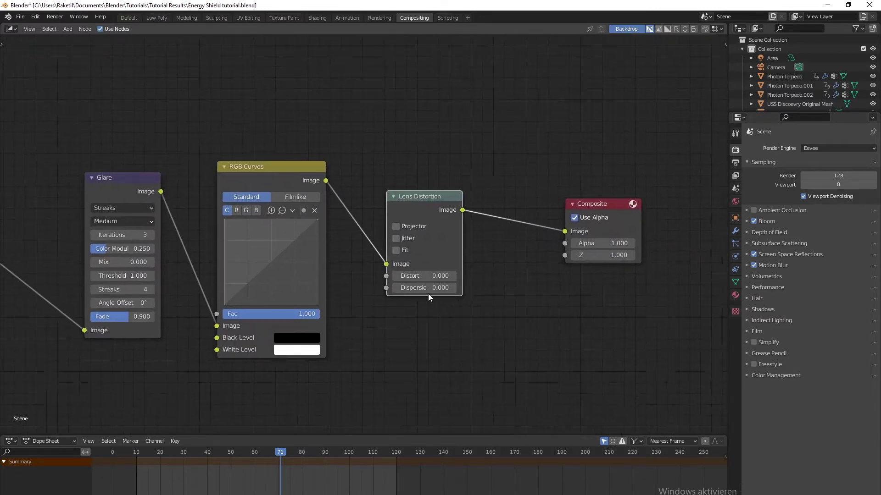
left_click(432, 288)
type("0.05")
key("Return")
scroll(241, 359, "down", 2)
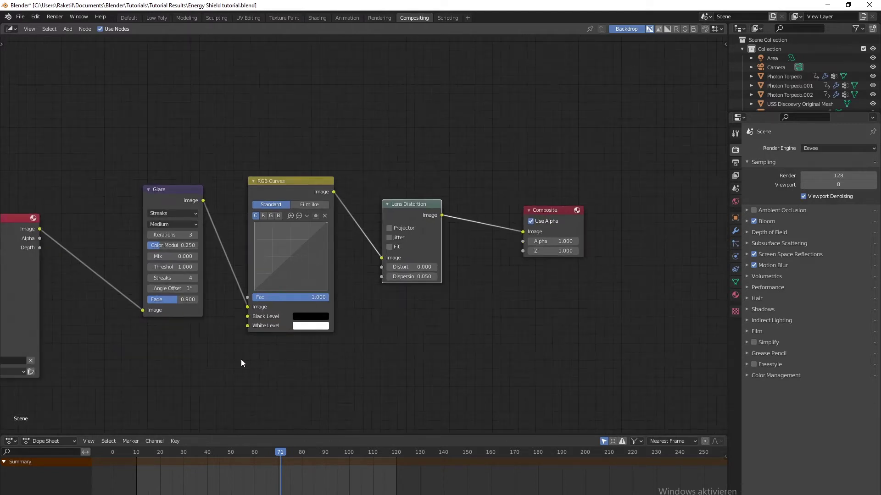
middle_click_drag(241, 359, 306, 359)
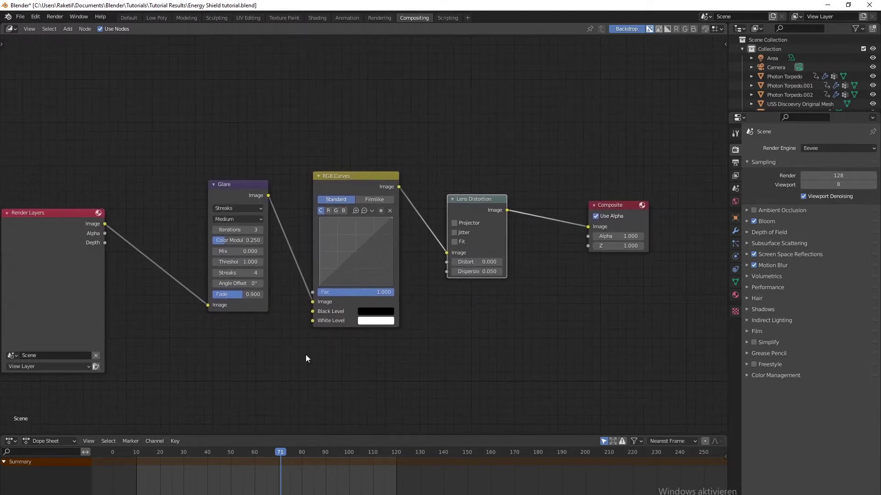
left_click(464, 232)
scroll(458, 291, "down", 2)
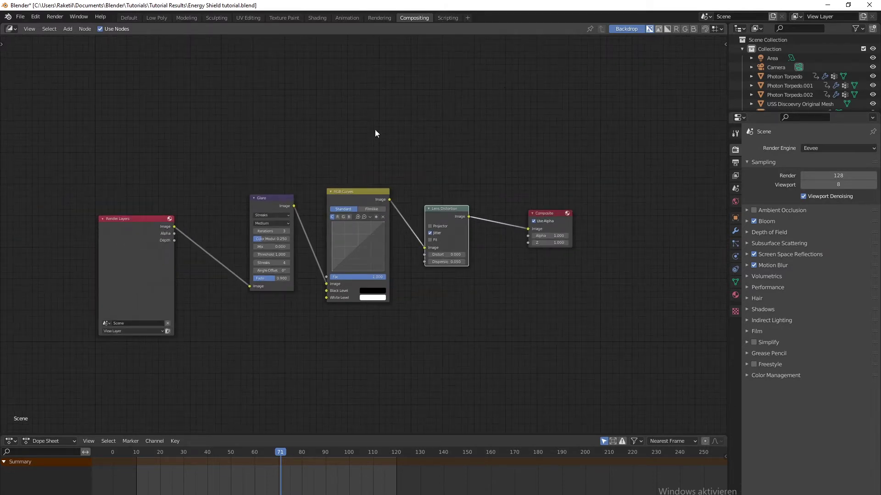
middle_click_drag(548, 263, 477, 288)
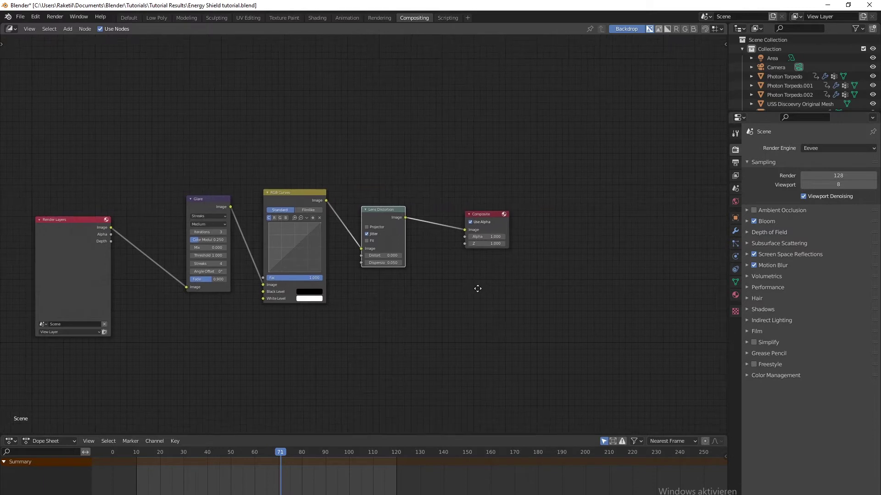
left_click_drag(494, 214, 499, 240)
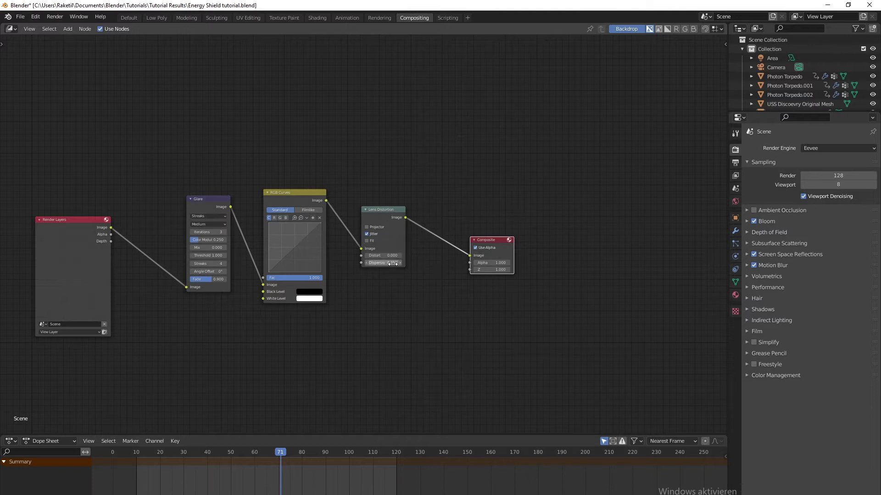
Step: Attach a Viewer node to the Lens Distortion output and render the current frame
left_click(390, 223, "ctrl+shift")
left_click_drag(461, 216, 504, 190)
middle_click_drag(321, 305, 421, 305)
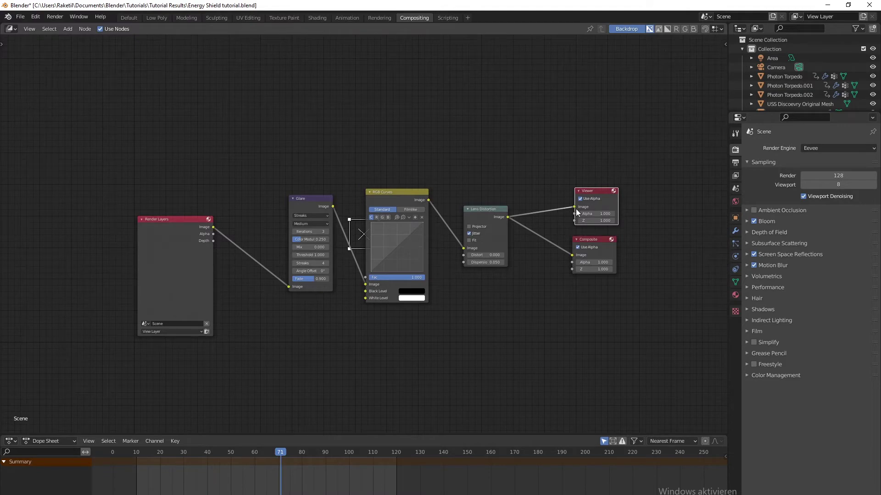
key("F12")
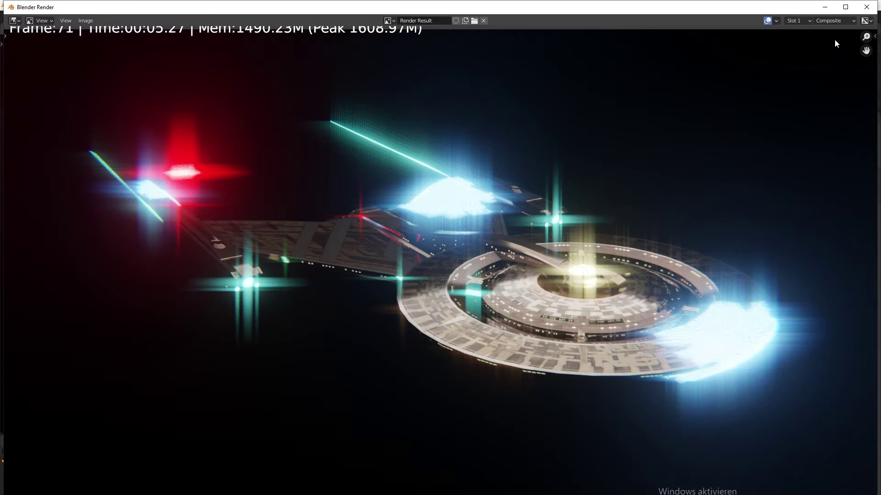
scroll(687, 213, "down", 3)
scroll(683, 211, "up", 3)
Step: Close the render window and set the Glare node to 2 streaks after trying 3
left_click(865, 7)
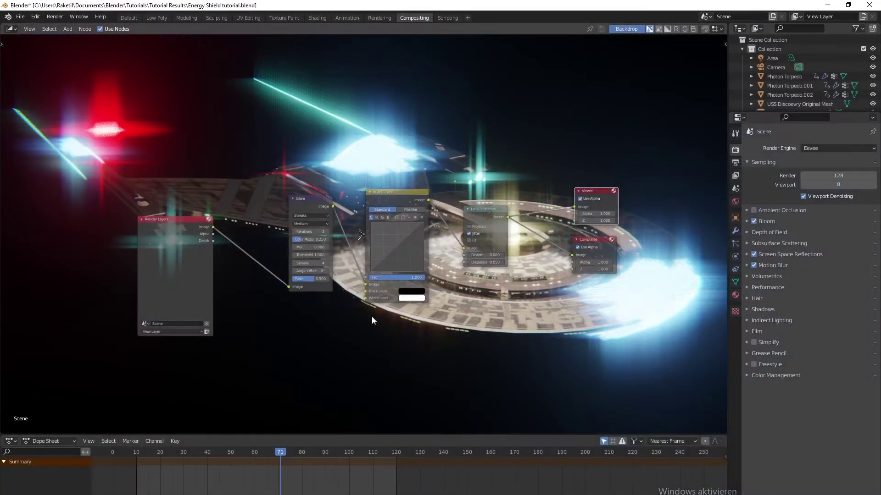
scroll(317, 310, "up", 3)
middle_click_drag(313, 337, 365, 391)
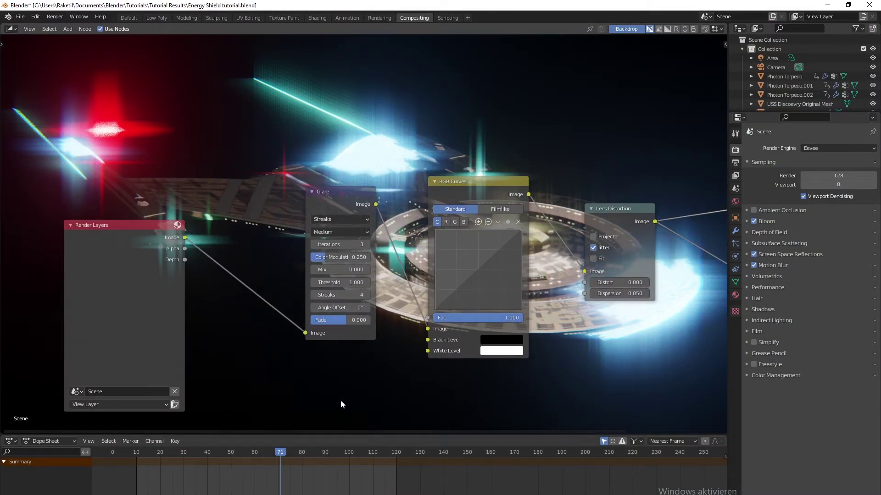
left_click_drag(340, 244, 313, 256)
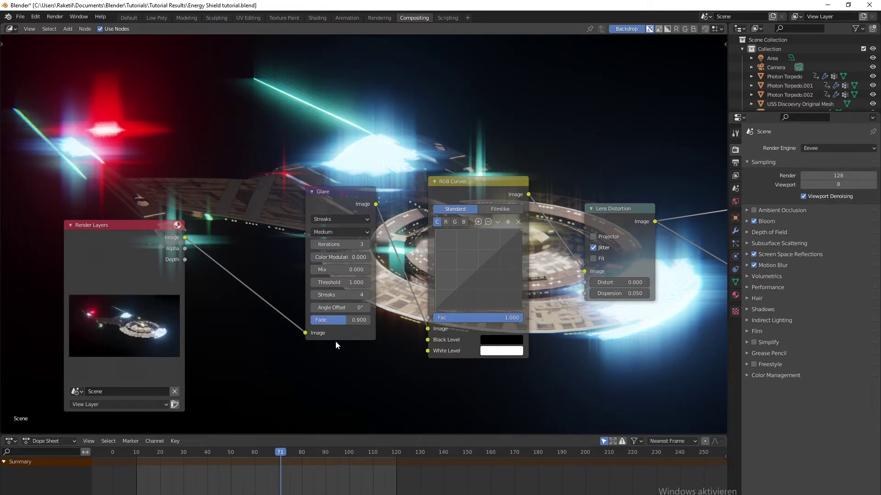
left_click_drag(344, 295, 328, 295)
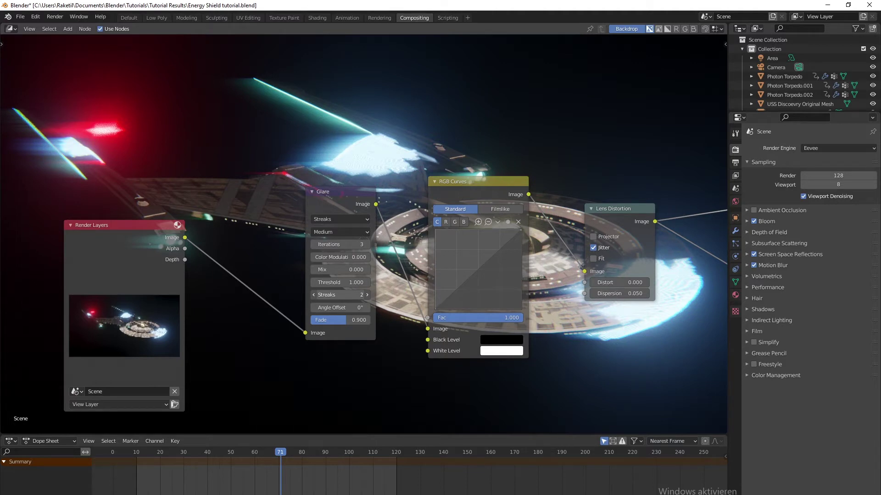
left_click_drag(342, 295, 350, 295)
scroll(280, 311, "down", 1)
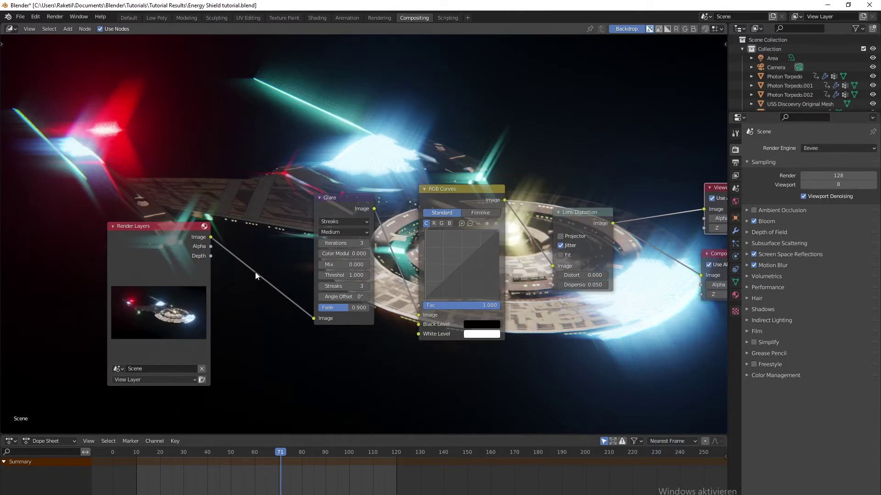
left_click_drag(329, 286, 325, 288)
Step: Give the glare streaks a 1° angle offset and toggle Lens Distortion jitter off and on
scroll(424, 380, "down", 1)
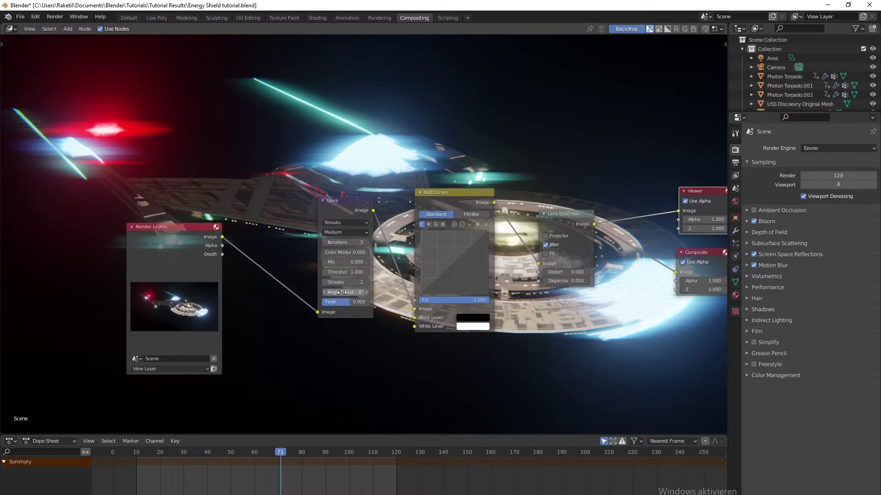
left_click_drag(343, 292, 358, 292)
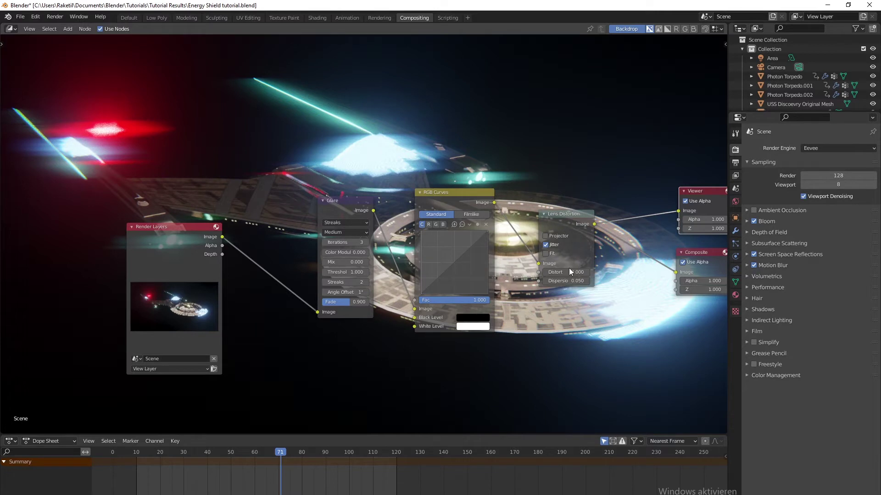
left_click(546, 244)
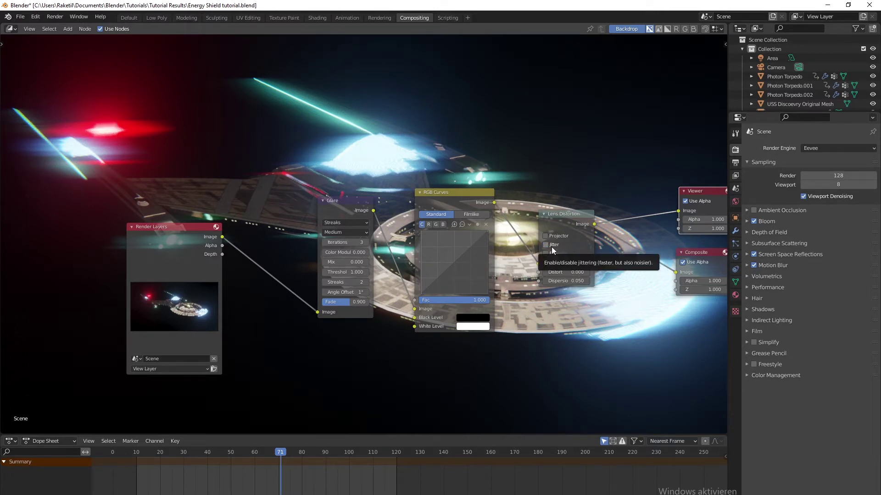
left_click(549, 246)
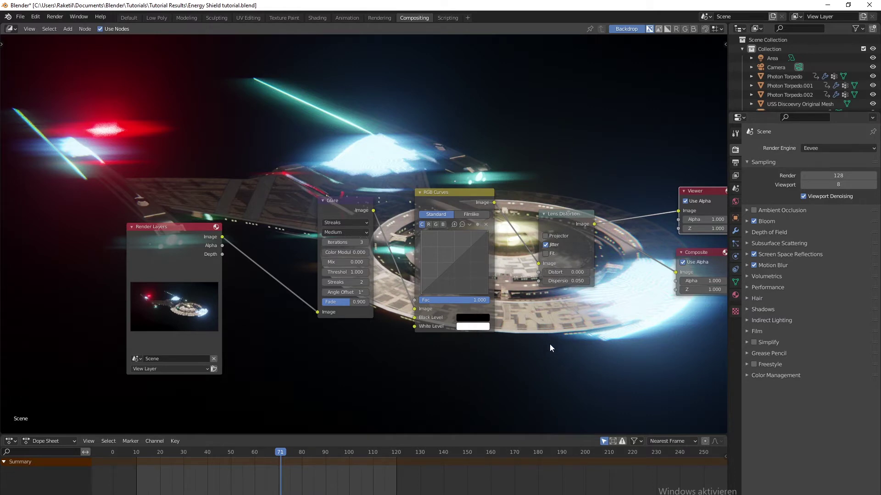
Step: Lower the node editor's Backdrop Zoom to 0.70 so the full starship render fits
scroll(271, 312, "down", 2)
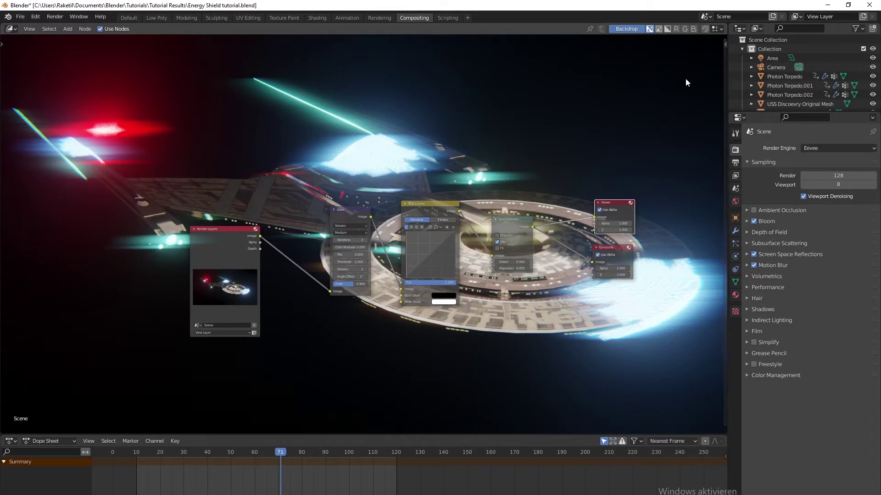
scroll(638, 283, "up", 1)
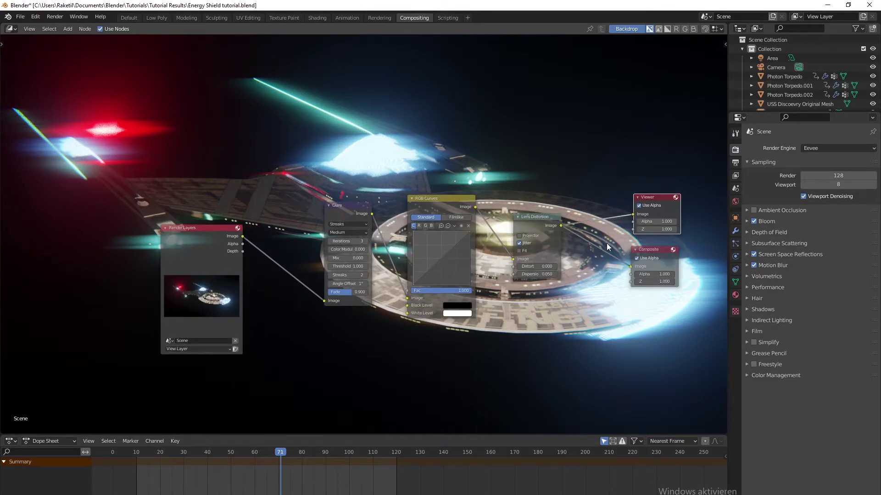
key("n")
left_click(722, 87)
key("v")
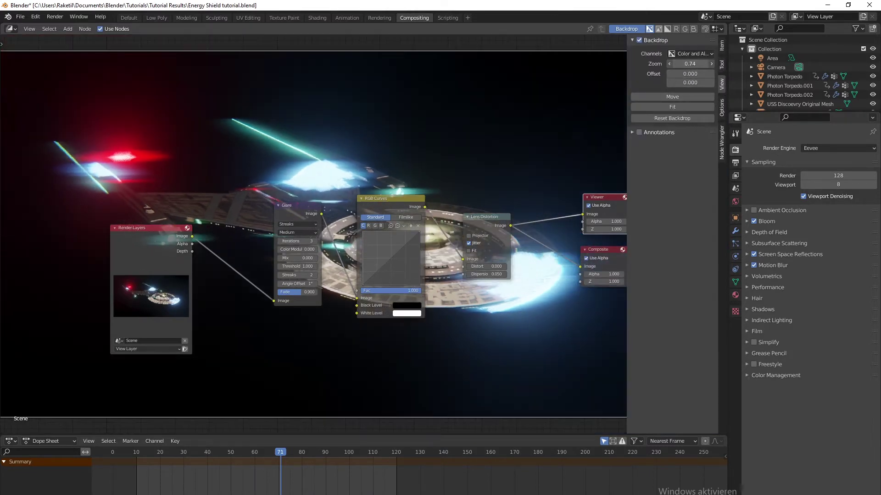
left_click(672, 106)
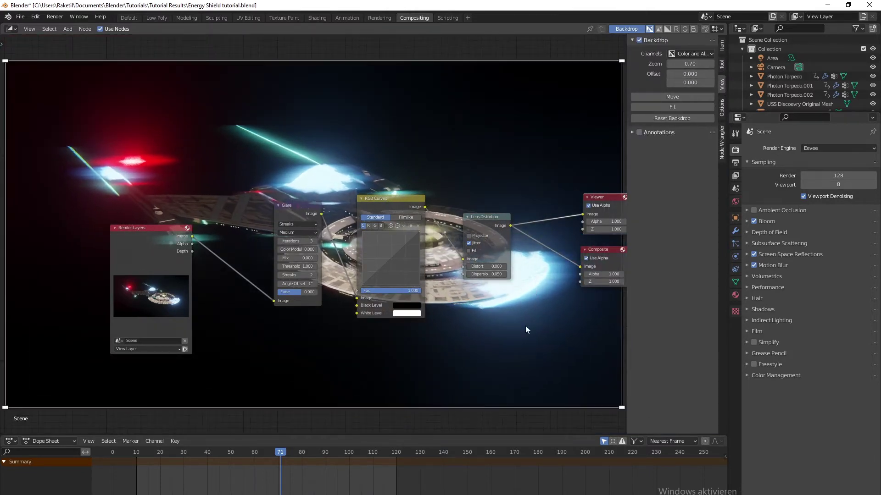
key("n")
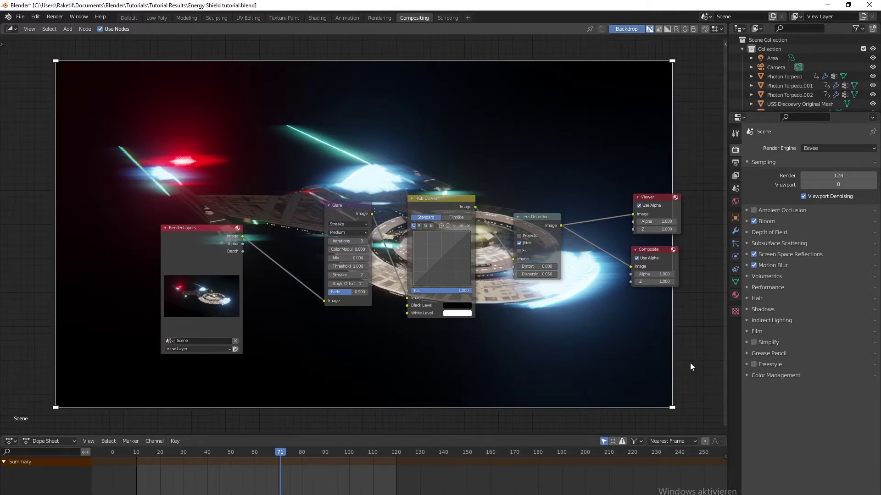
scroll(540, 383, "up", 2)
middle_click_drag(535, 367, 563, 363)
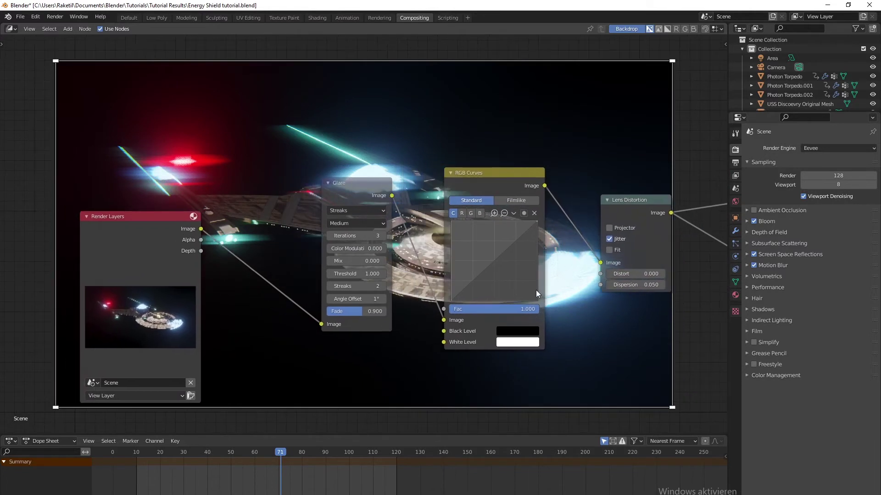
Step: Add two points on the RGB curve and lift the upper one to about X 0.76, Y 0.88
left_click(486, 267)
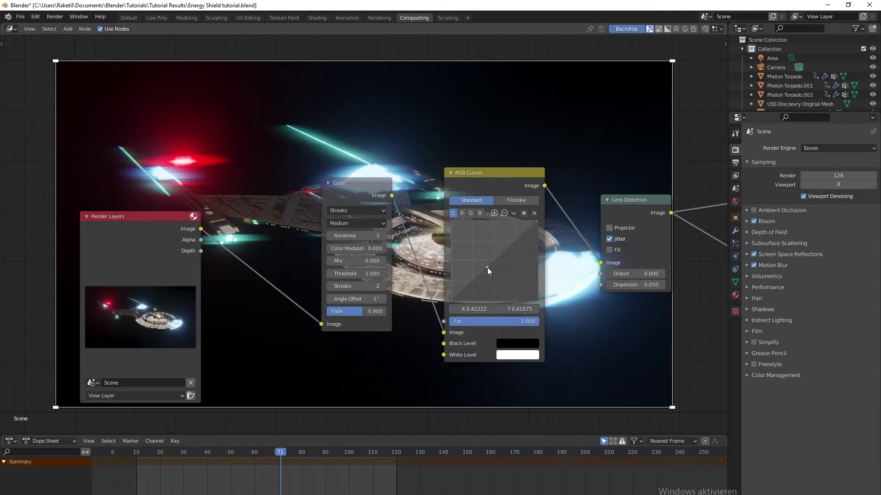
left_click(515, 238)
left_click_drag(515, 237, 514, 233)
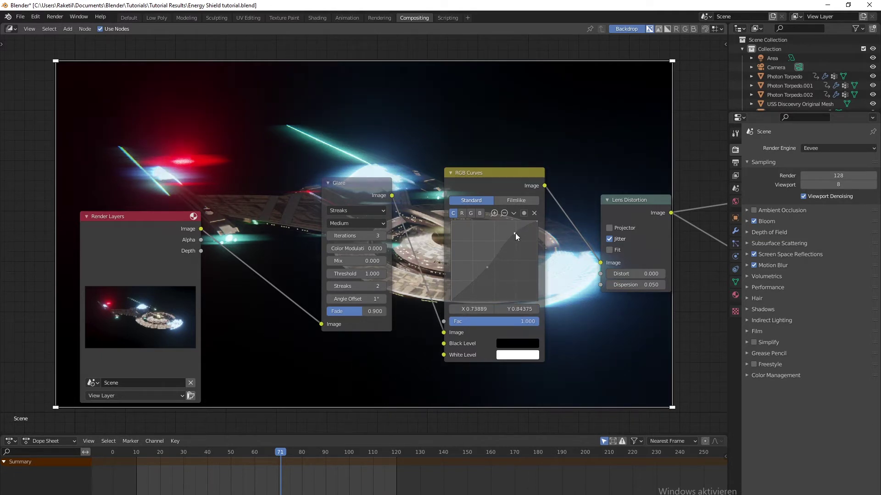
left_click_drag(514, 233, 518, 230)
Step: Toggle the RGB Curves node's mute to compare the effect, then switch it to Filmlike
left_click(497, 182)
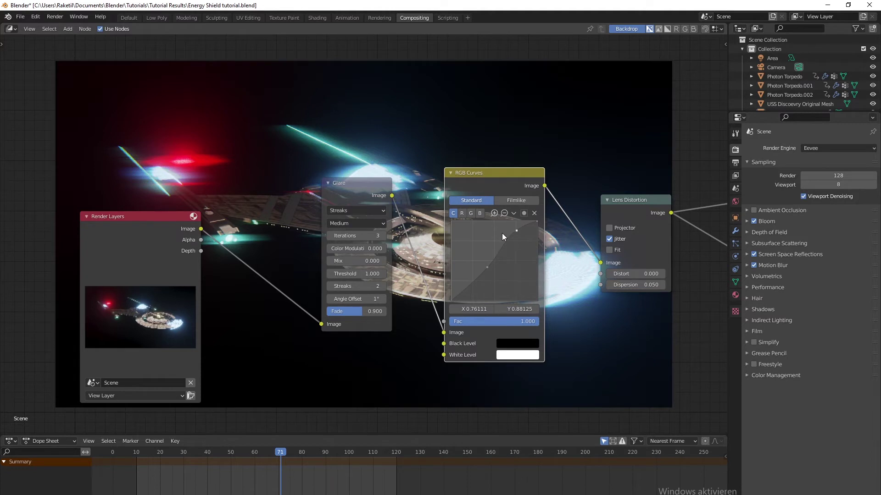
key("m")
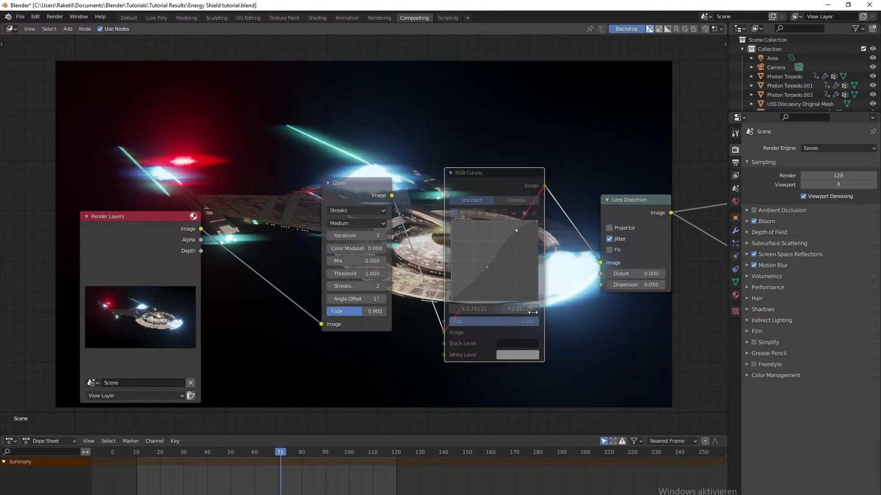
key("m")
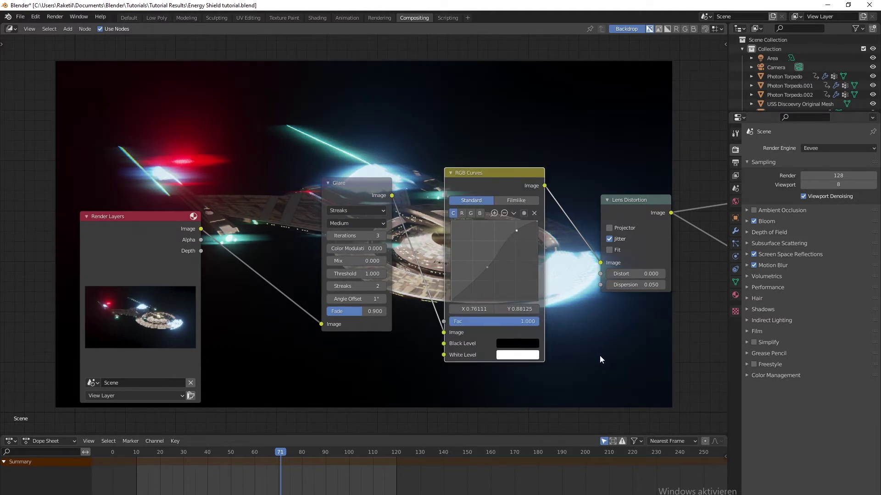
key("m")
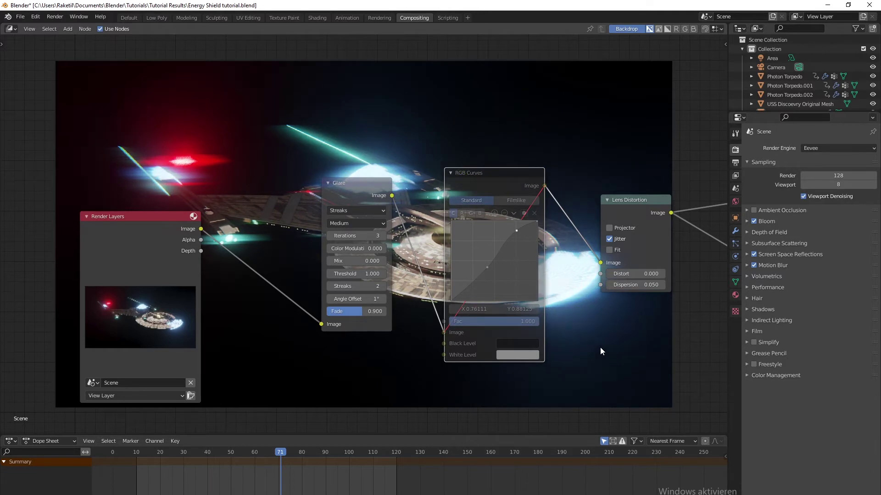
key("m")
key("m")
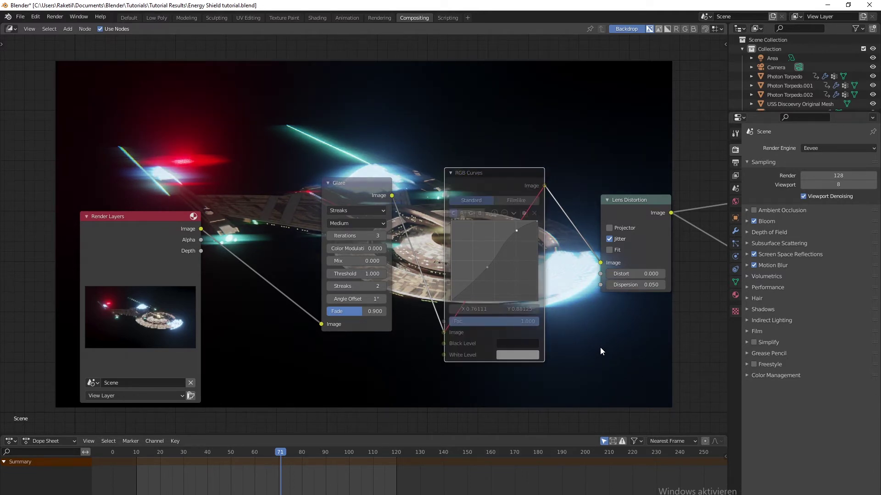
key("m")
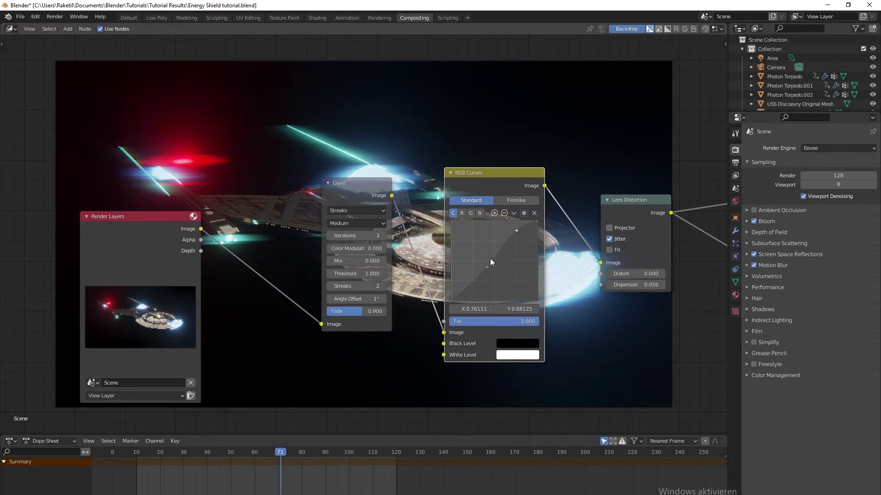
left_click(502, 201)
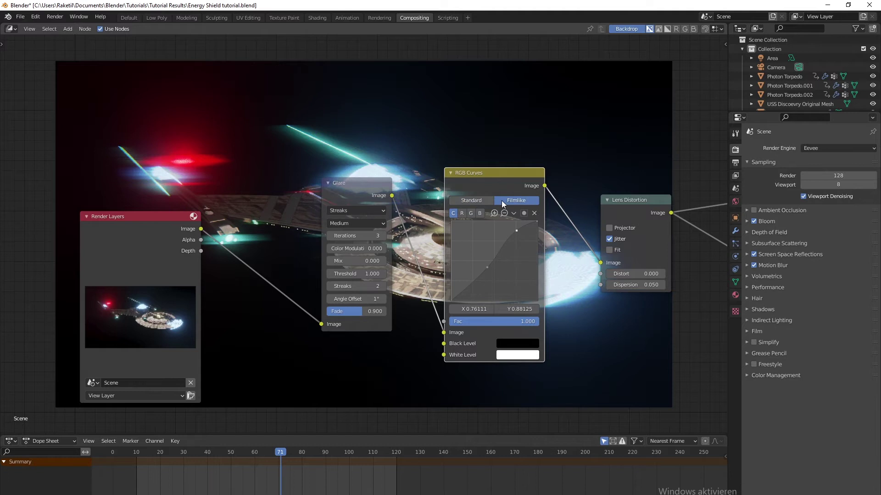
Step: Return the curves to Standard and reshape them with the upper point at X 0.81667, Y 0.88750
left_click(479, 201)
left_click_drag(485, 266, 487, 262)
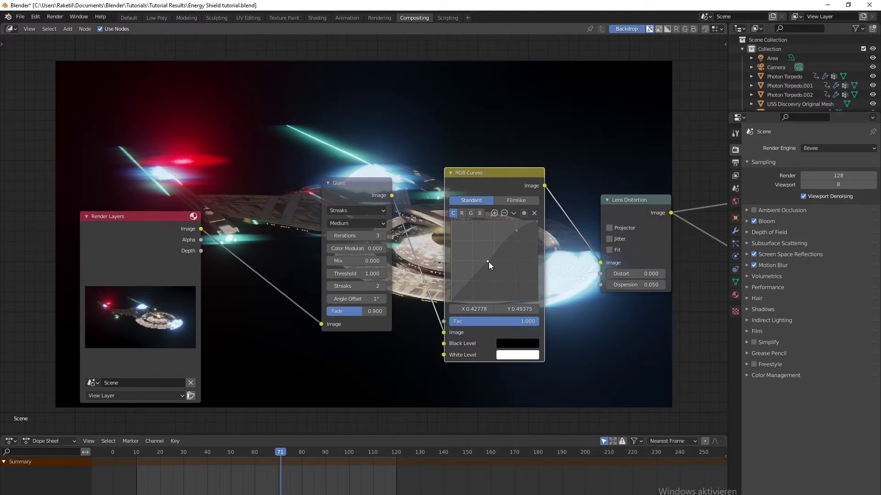
left_click_drag(488, 264, 491, 265)
left_click_drag(517, 231, 518, 226)
left_click_drag(491, 263, 490, 262)
middle_click_drag(554, 298, 482, 269)
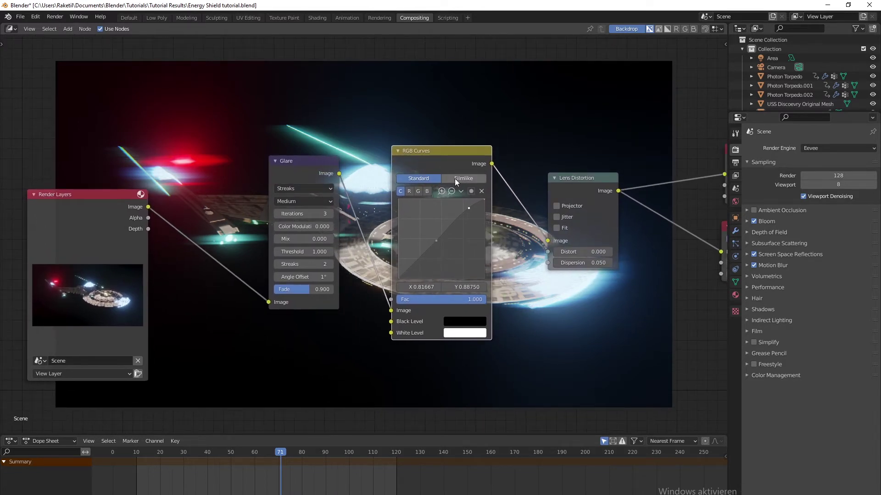
Step: Mute the RGB Curves node to bypass its effect
key("m")
scroll(444, 262, "down", 2)
middle_click_drag(368, 350, 436, 385)
scroll(386, 314, "up", 2)
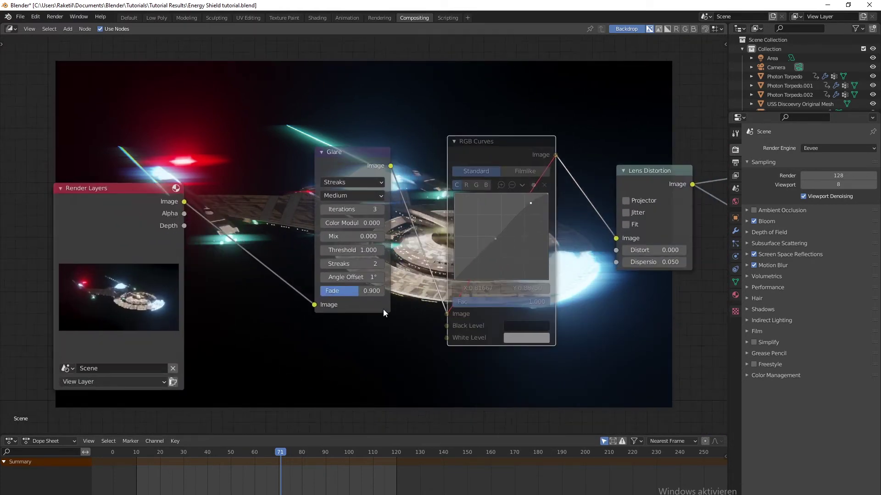
Step: Test a higher Lens Distortion dispersion, then enter 0.1 for a 0.100 dispersion
middle_click_drag(385, 314, 419, 317)
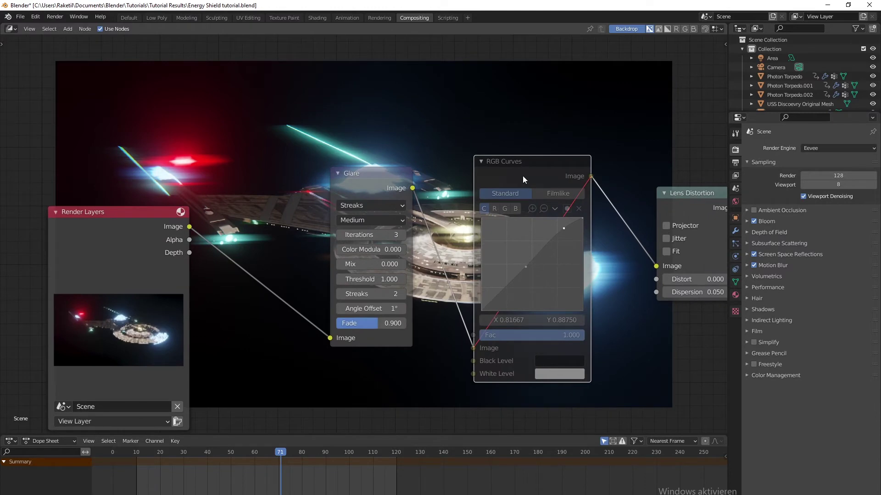
middle_click_drag(603, 275, 407, 265)
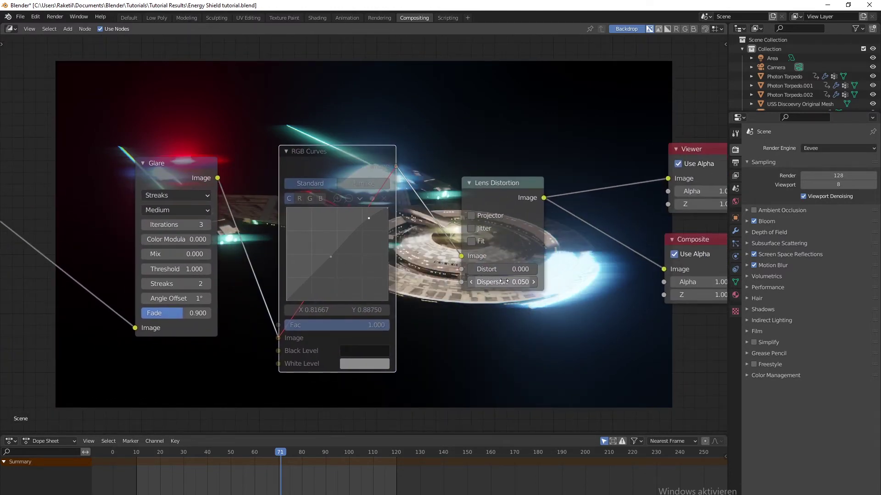
left_click_drag(501, 285, 510, 283)
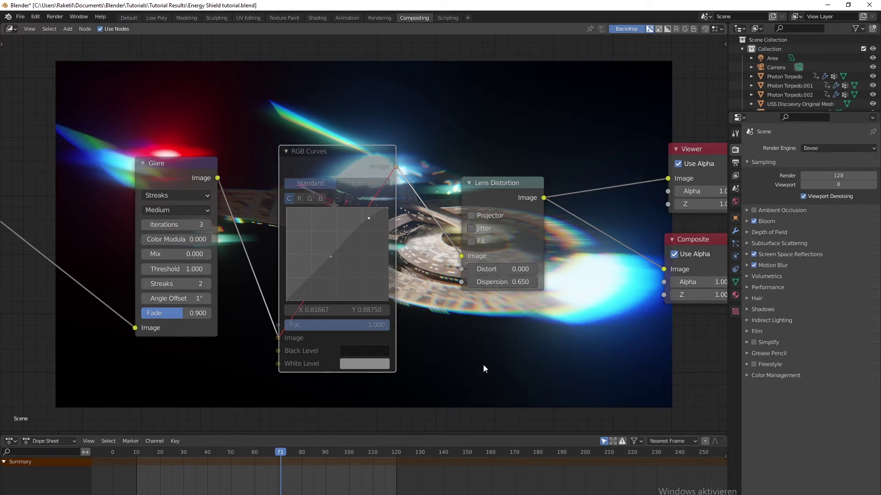
middle_click_drag(456, 337, 421, 311)
left_click(466, 316)
type("0.65")
key("BackSpace")
key("BackSpace")
type("1")
key("Return")
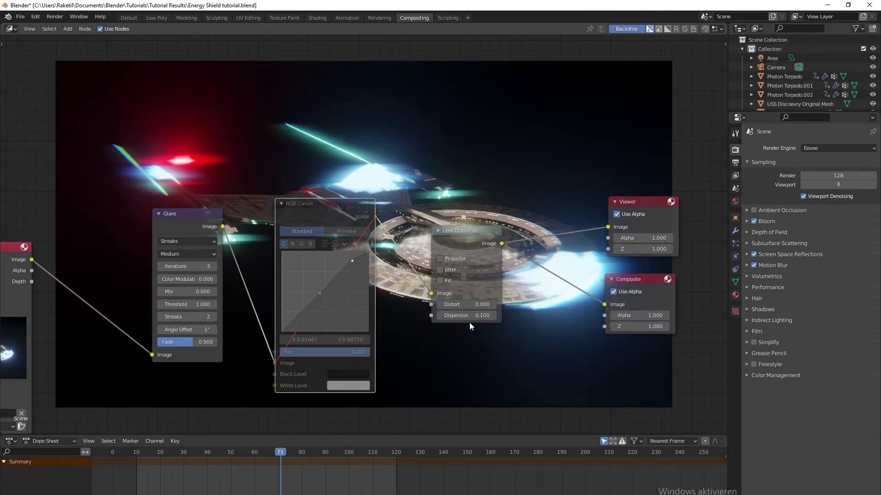
middle_click_drag(394, 268, 439, 297)
Step: Toggle Projector on and off and compare Lens Distortion muted versus active, leaving it enabled
left_click(485, 293)
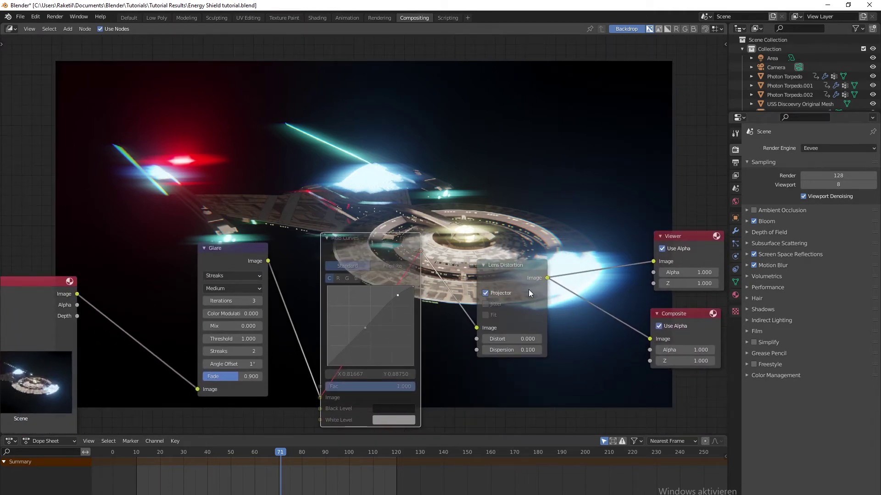
left_click(505, 295)
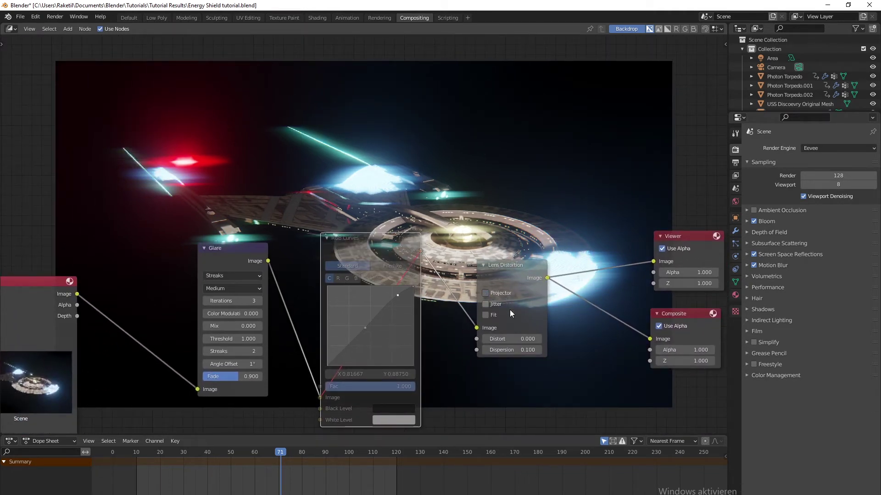
left_click(543, 327)
key("m")
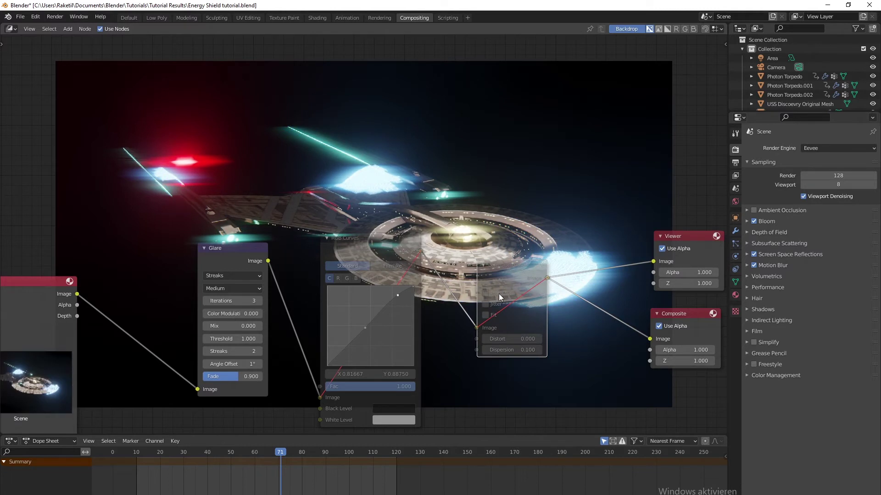
key("m")
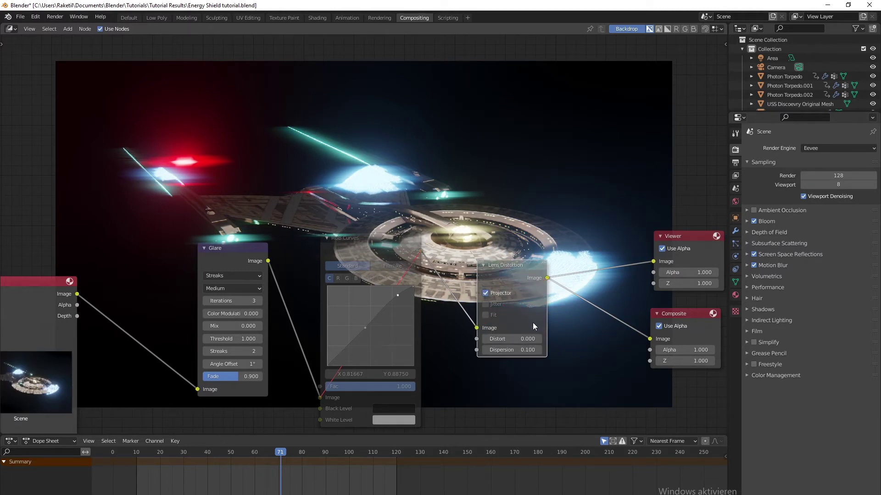
key("m")
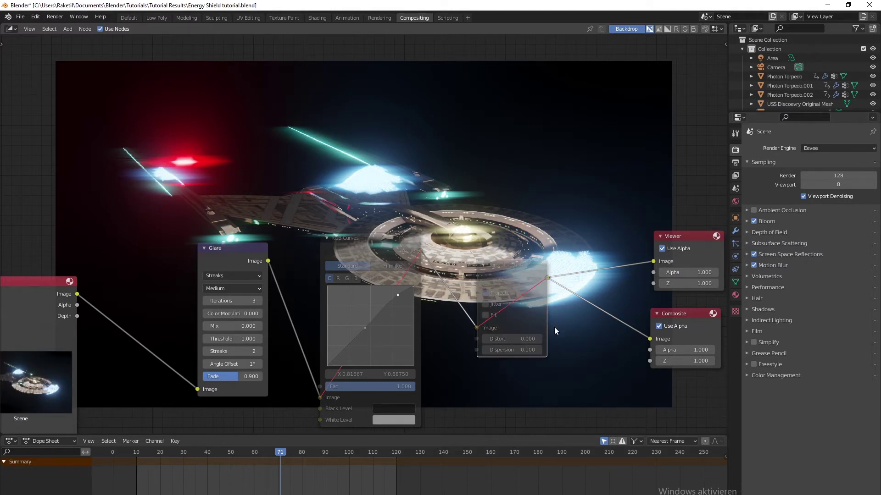
key("m")
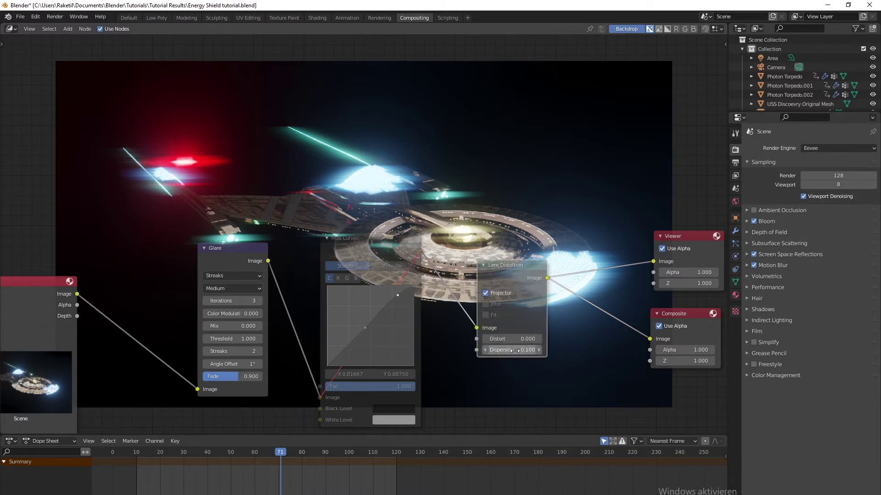
Step: Turn Projector off and try dispersion values of 1.000, 0.200 and 0.150
left_click_drag(509, 350, 541, 350)
left_click(497, 292)
left_click(521, 348)
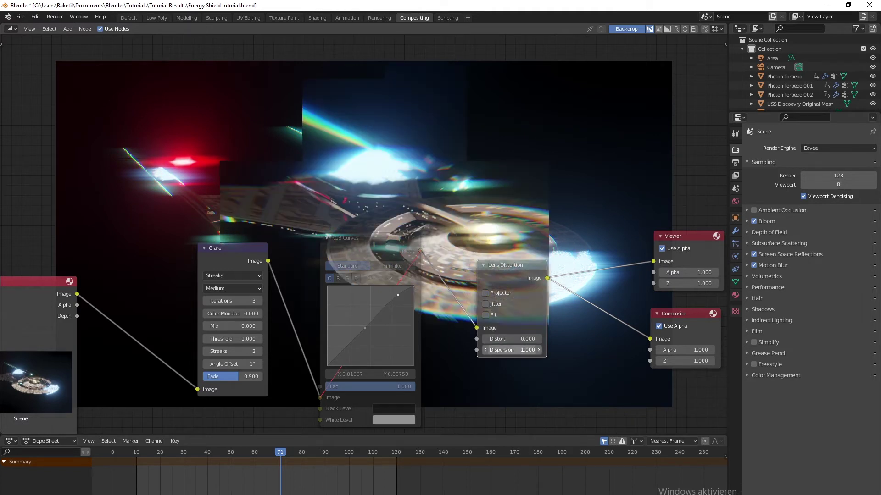
key("BackSpace")
type("0.2")
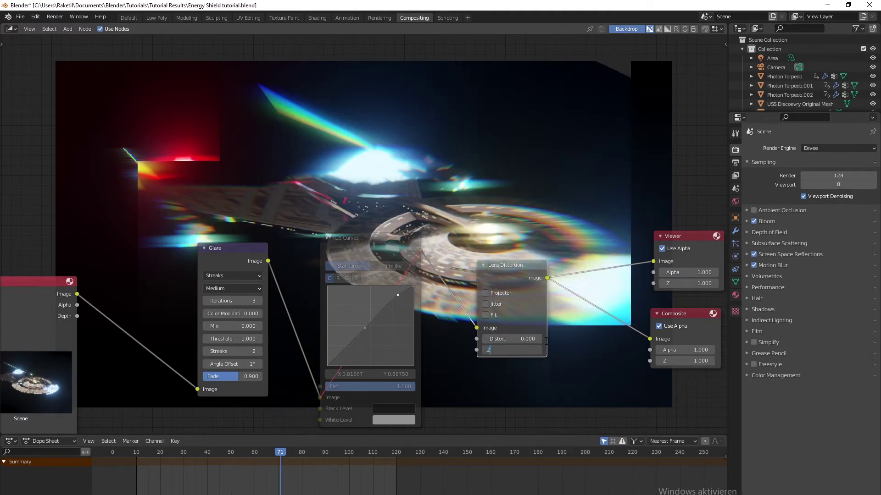
key("Return")
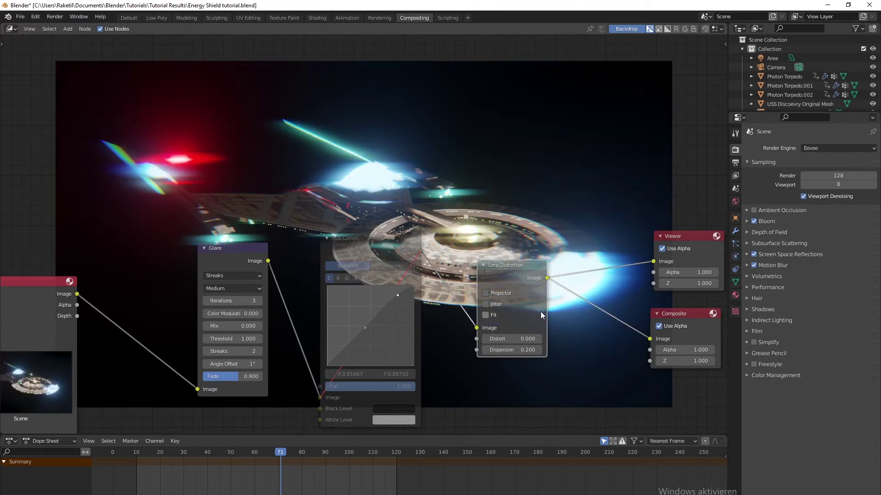
left_click(522, 350)
type("0.15")
key("Return")
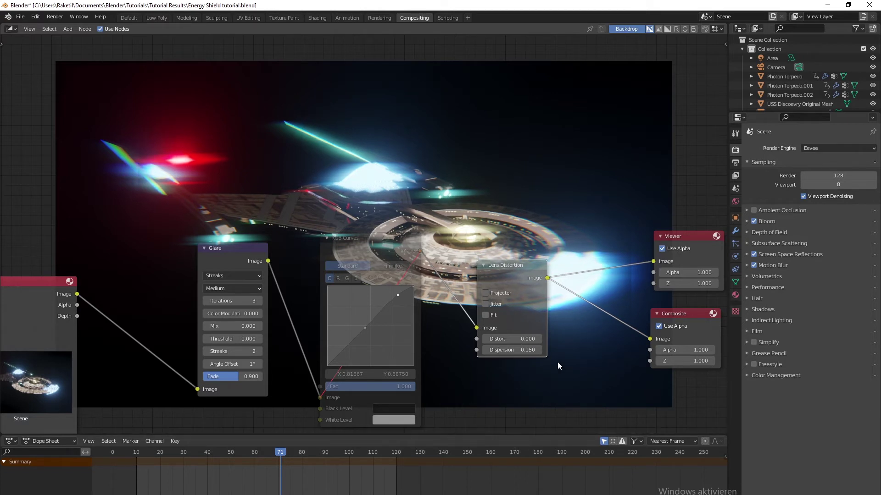
Step: Settle the Lens Distortion dispersion back at 0.100
left_click(522, 350)
left_click(522, 350)
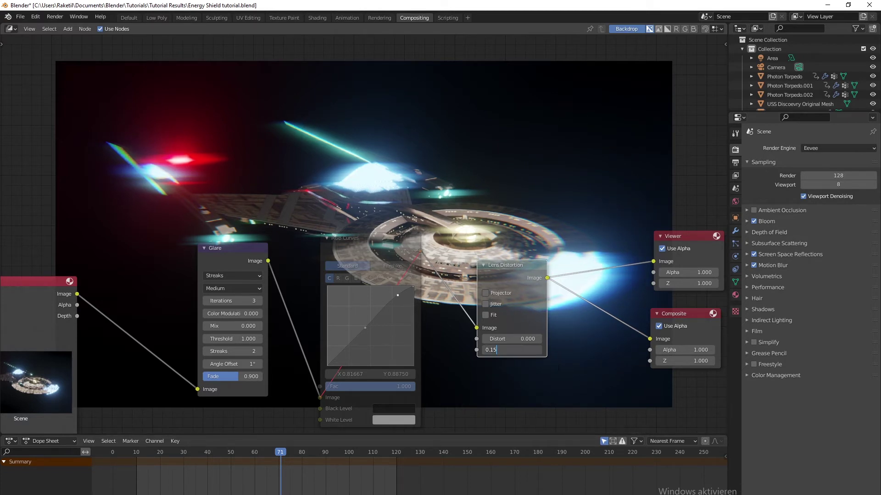
key("Return")
double_click(528, 351)
key("BackSpace")
key("Return")
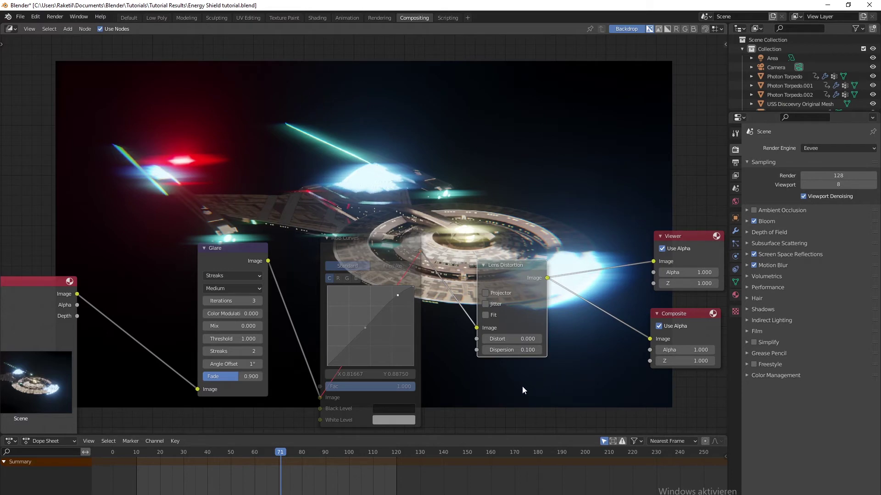
Step: Frame the node tree, nudge the Glare node down, and try a 2.7 threshold
middle_click_drag(497, 375, 589, 341)
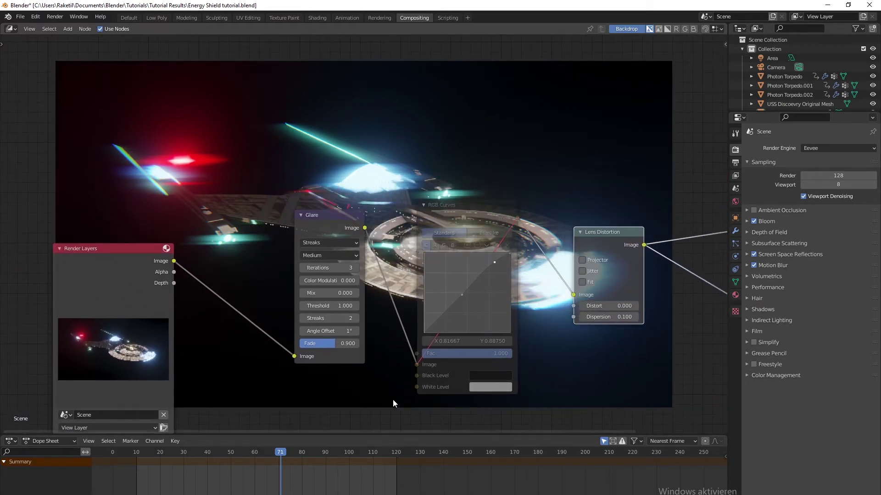
middle_click_drag(407, 401, 356, 355)
scroll(398, 341, "up", 2)
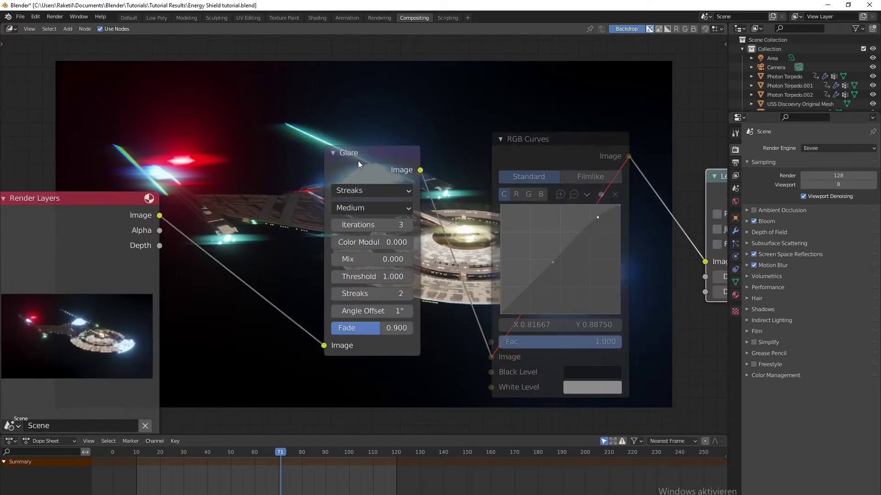
left_click_drag(370, 161, 376, 182)
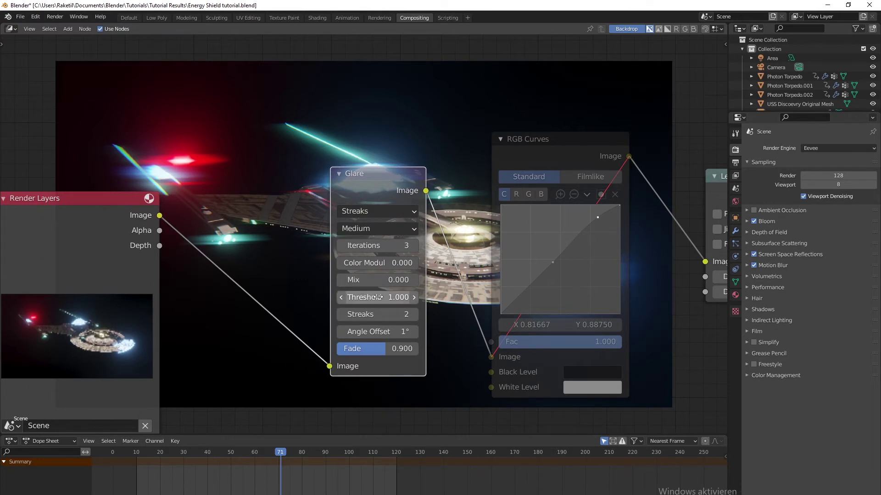
mouse_move(378, 297)
left_mouse_down()
mouse_move(399, 297)
mouse_move(378, 297)
left_mouse_up()
scroll(448, 369, "down", 2)
middle_click_drag(449, 358, 460, 375)
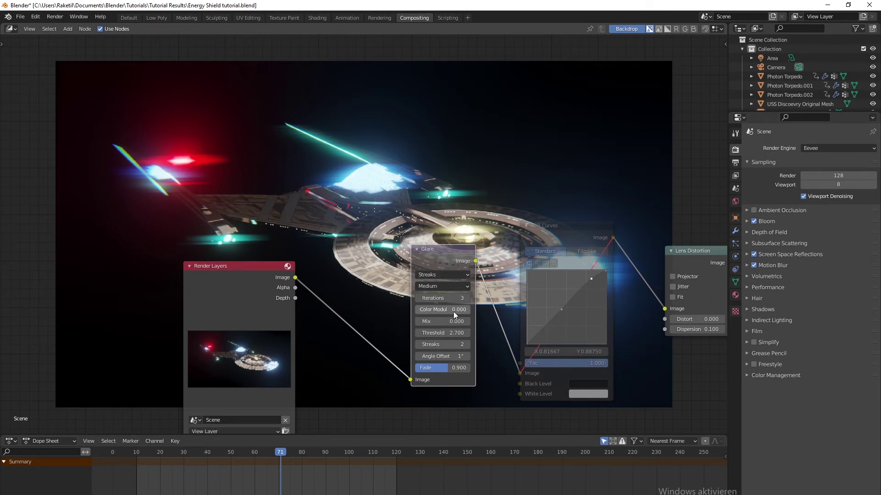
Step: Preview the glare alone at Mix 1 and set the Glare threshold to 5.000
left_click_drag(446, 321, 467, 321)
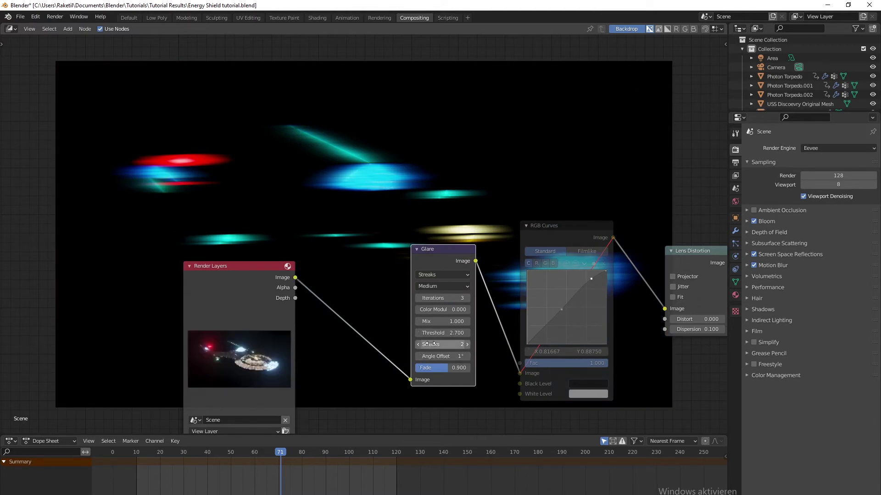
left_click_drag(441, 334, 472, 334)
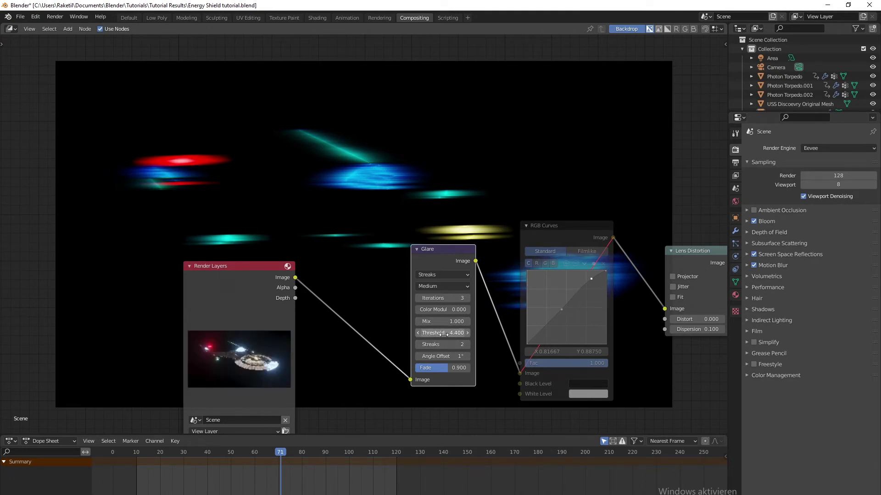
left_click(443, 336)
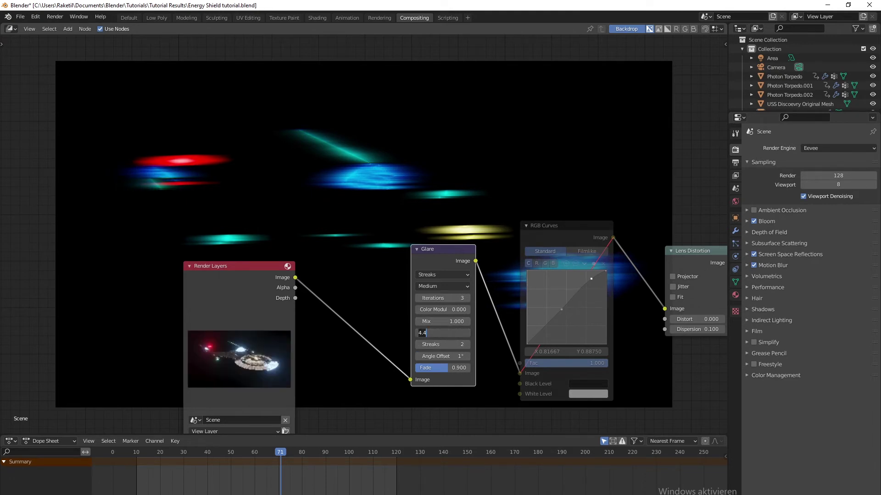
type("5")
key("Return")
Step: Set the Glare Mix back to 0 to restore the full composite
middle_click_drag(477, 390, 423, 369)
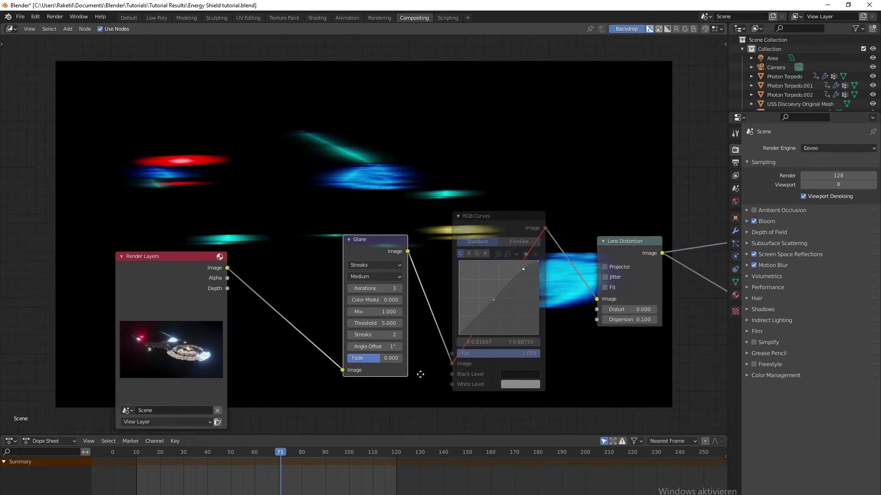
double_click(373, 310)
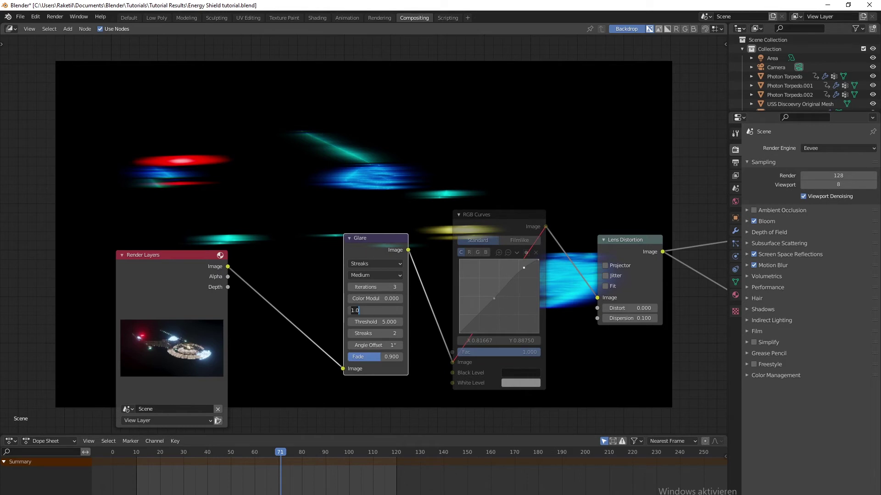
type("0")
key("Return")
middle_click_drag(439, 365, 505, 347)
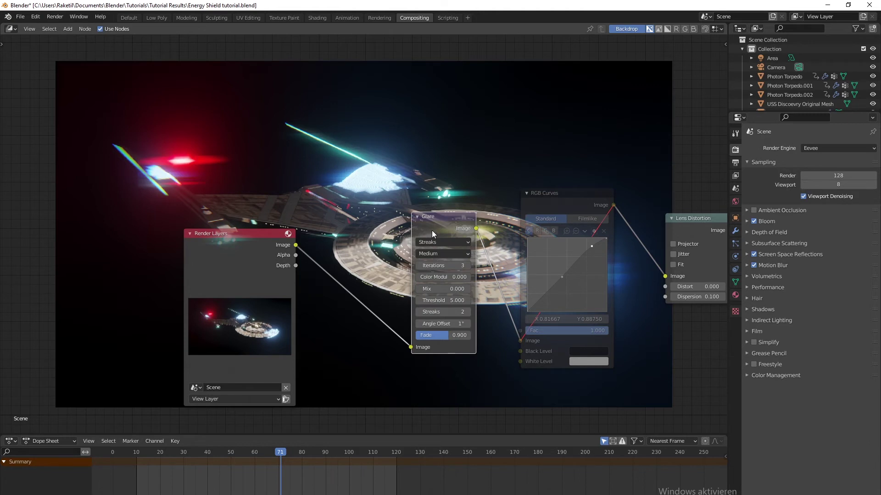
key("m")
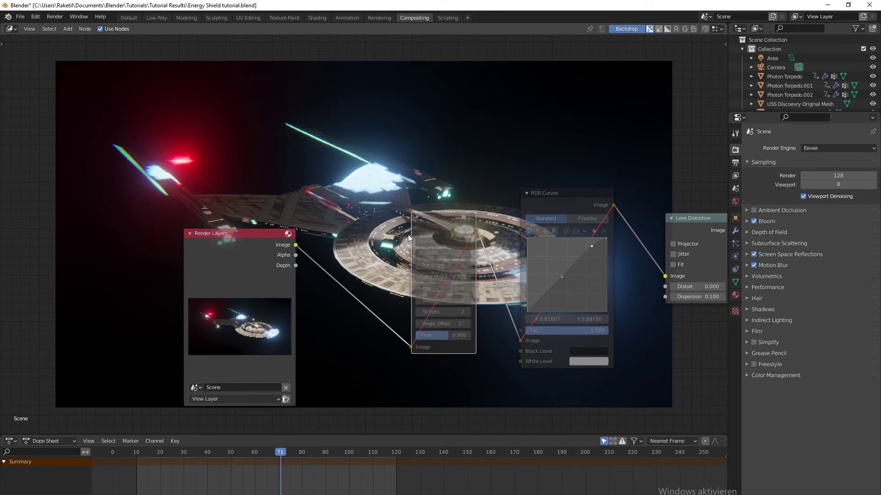
key("m")
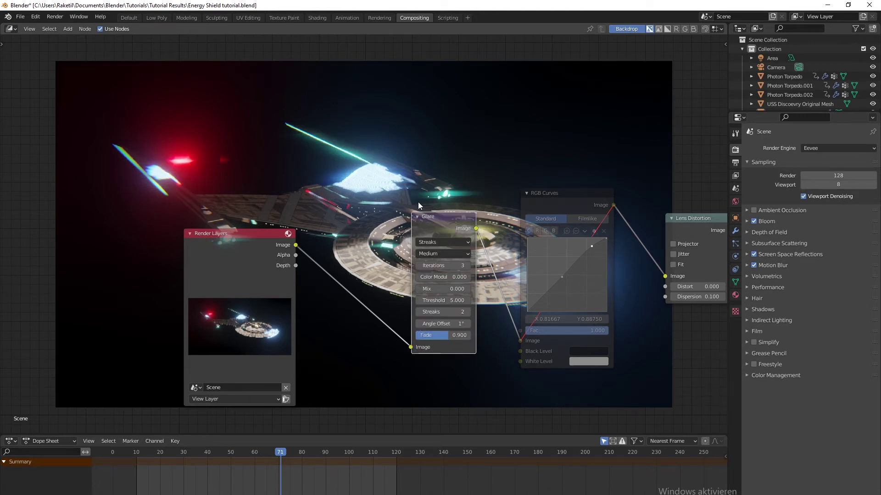
scroll(413, 310, "down", 4)
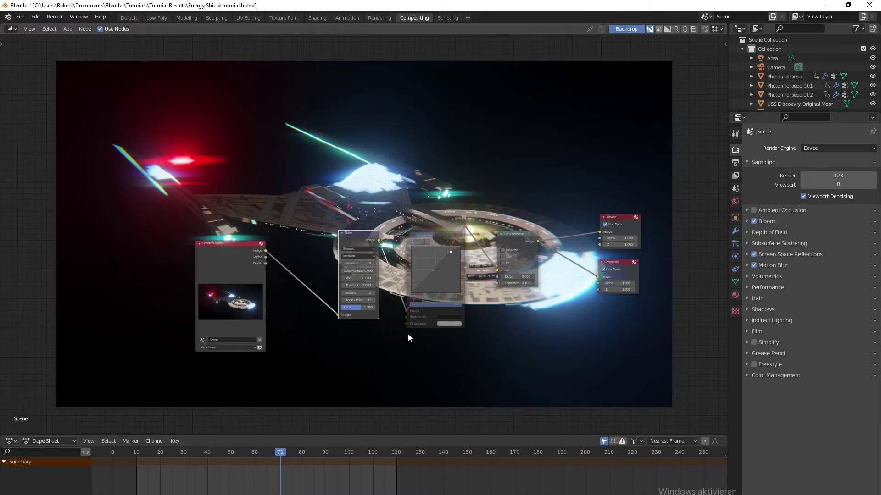
mouse_move(408, 334)
middle_mouse_down()
mouse_move(442, 41)
mouse_move(431, 328)
mouse_move(419, 330)
middle_mouse_up()
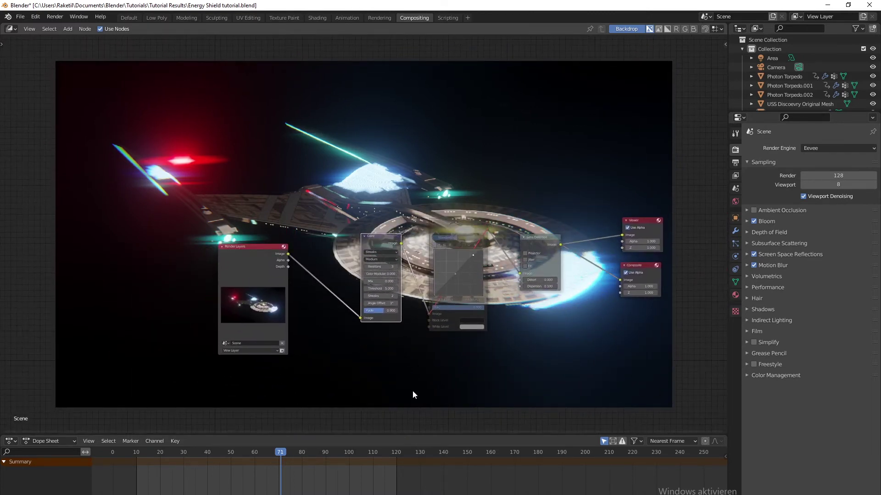
Step: Unmute the RGB Curves node, switch it to Filmlike, and nudge its curve point up-right
scroll(410, 366, "up", 1)
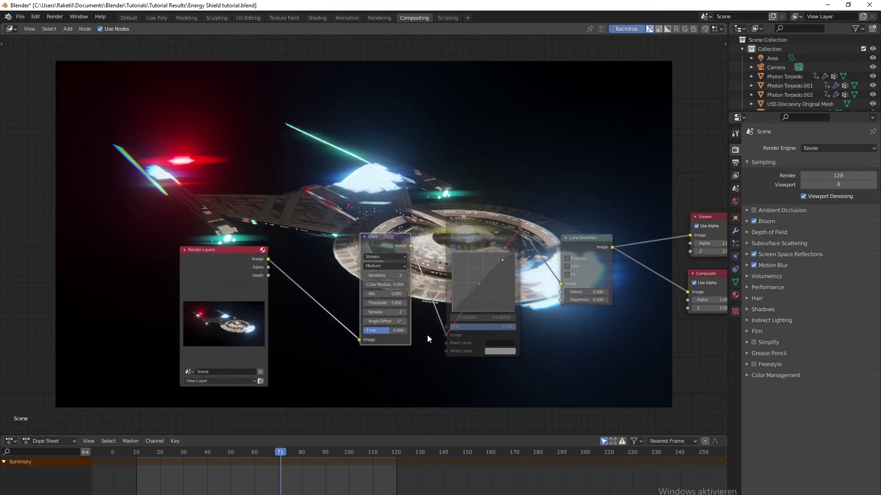
scroll(504, 342, "up", 1)
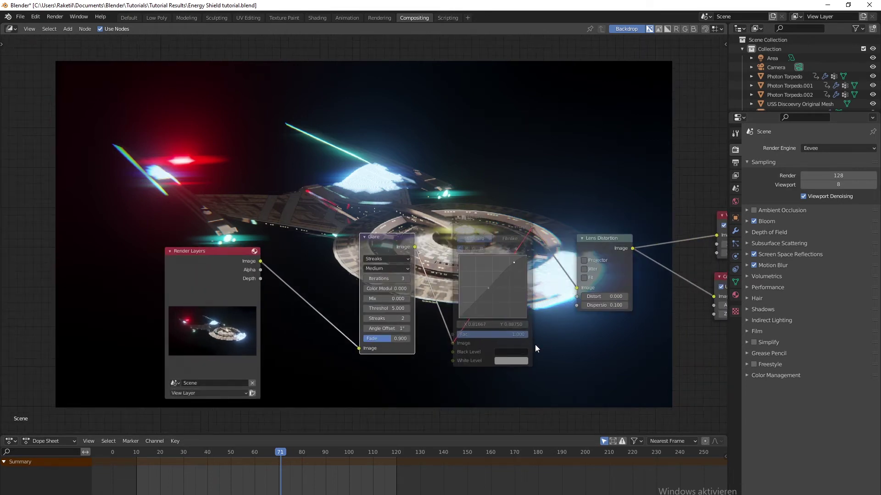
middle_click_drag(495, 219, 417, 197)
left_click(414, 197)
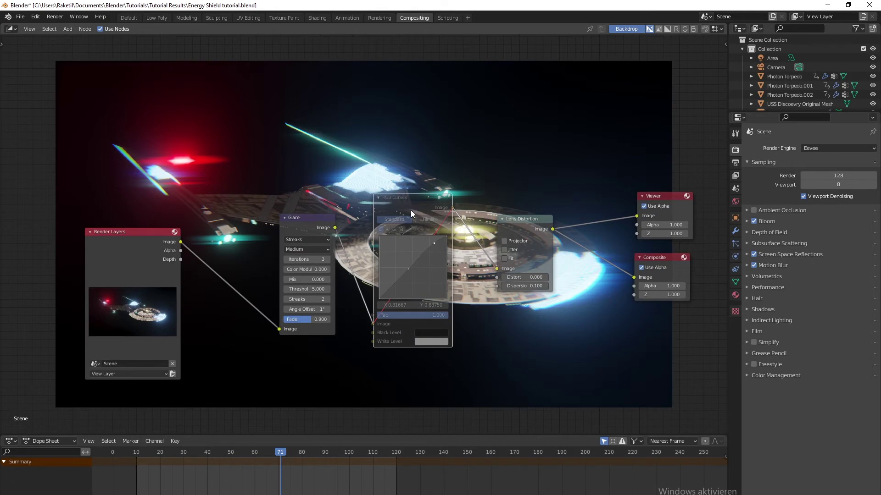
key("m")
left_click(437, 220)
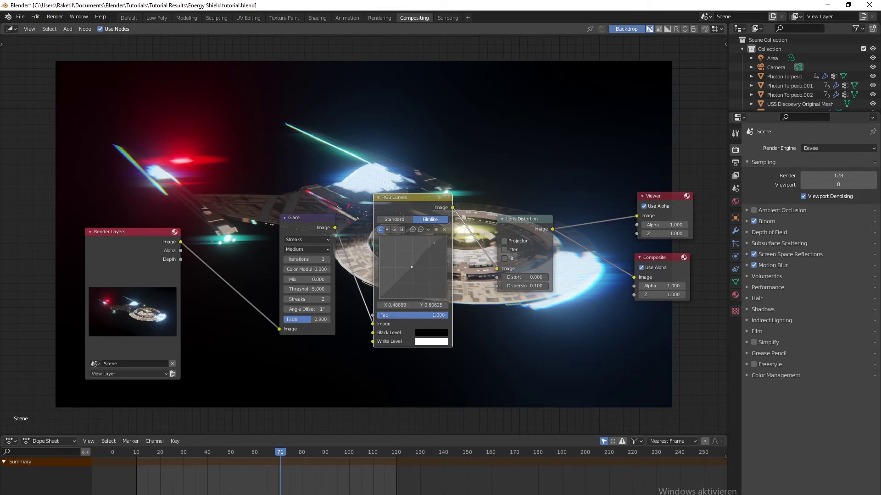
left_click_drag(412, 266, 439, 240)
middle_click_drag(490, 330, 515, 389)
Step: Delete RGB Curves, link Glare's output into Lens Distortion, and tidy the node layout
key("x")
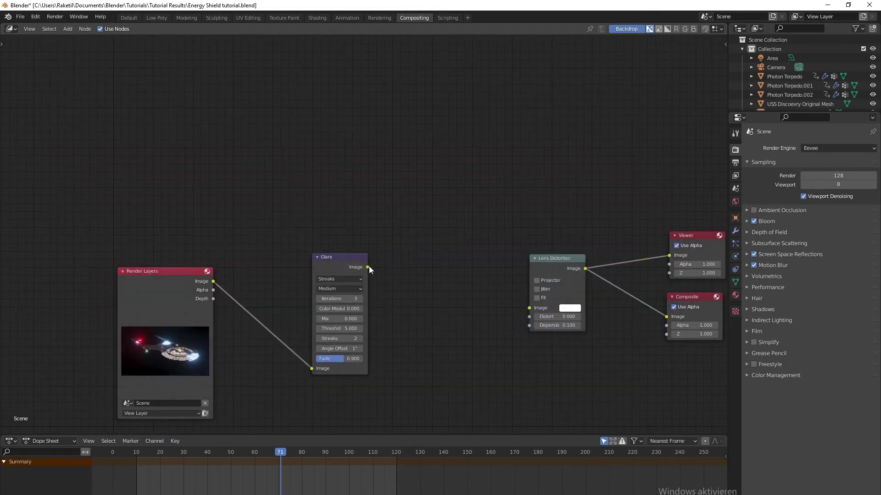
left_click_drag(368, 267, 529, 308)
left_click_drag(345, 257, 396, 250)
left_click_drag(182, 290, 206, 264)
middle_click_drag(495, 359, 453, 372)
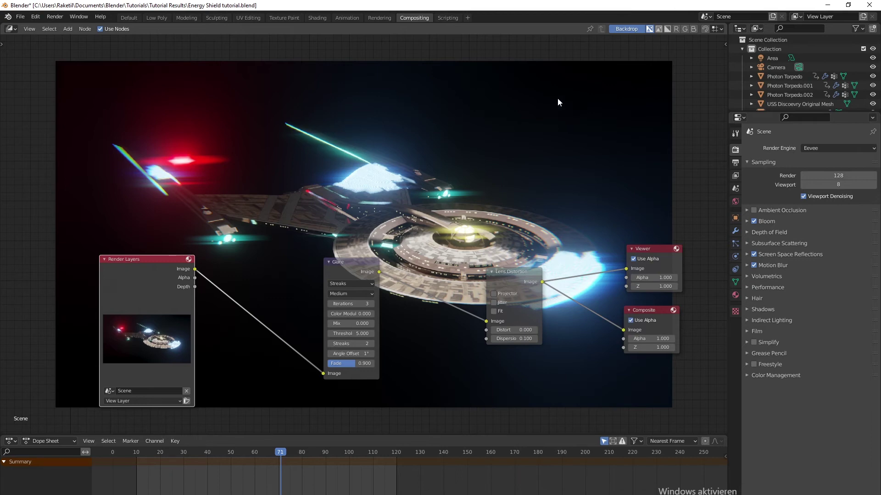
Step: Return to the main 3D workspace and select the USS Discovery Original Mesh object
left_click(130, 18)
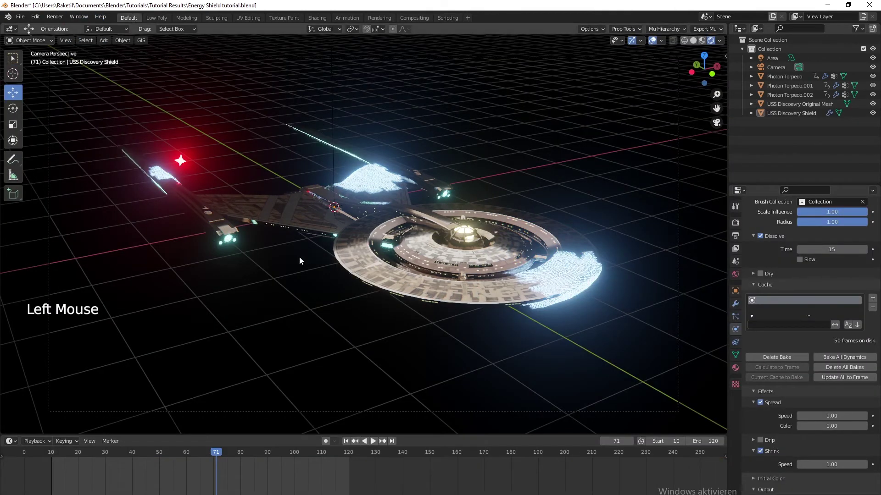
left_click(230, 240)
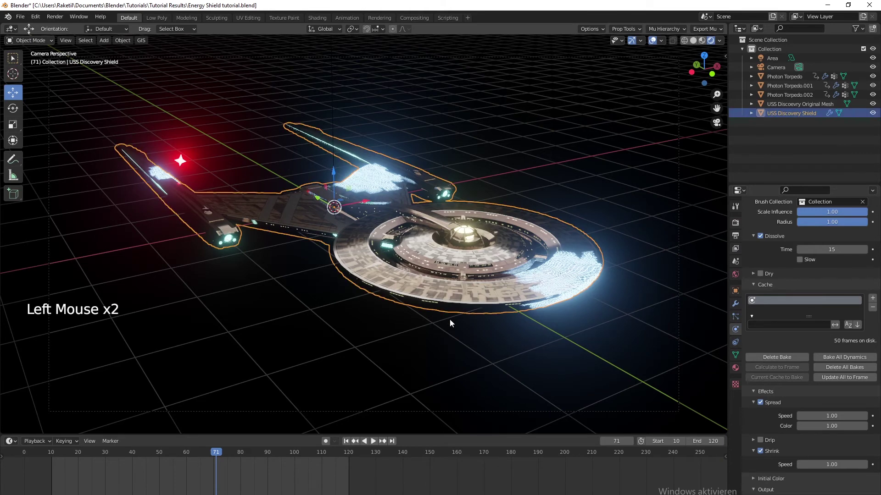
left_click(225, 233)
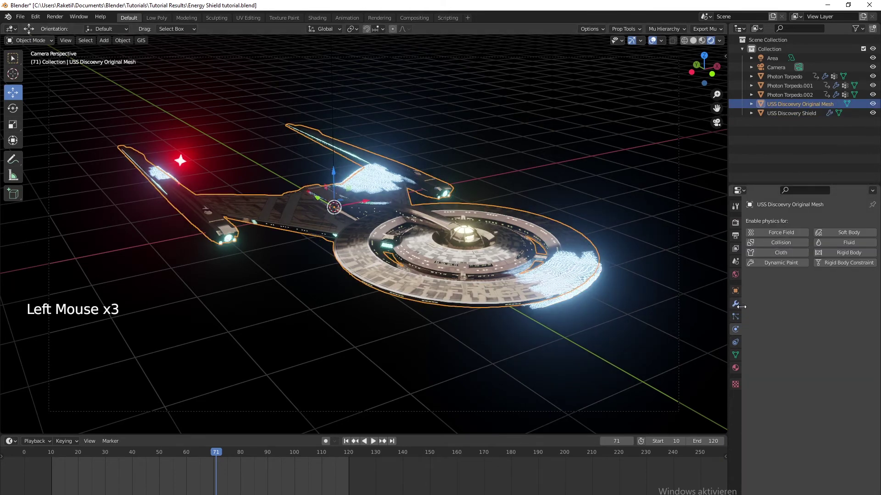
left_click(734, 304)
left_click(734, 291)
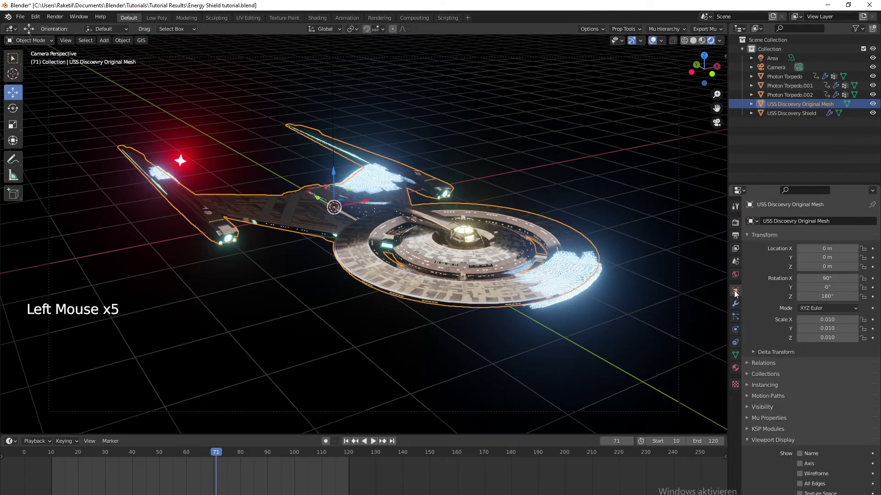
Step: Set the master lights luminance material's Emission Strength to 10
left_click(734, 369)
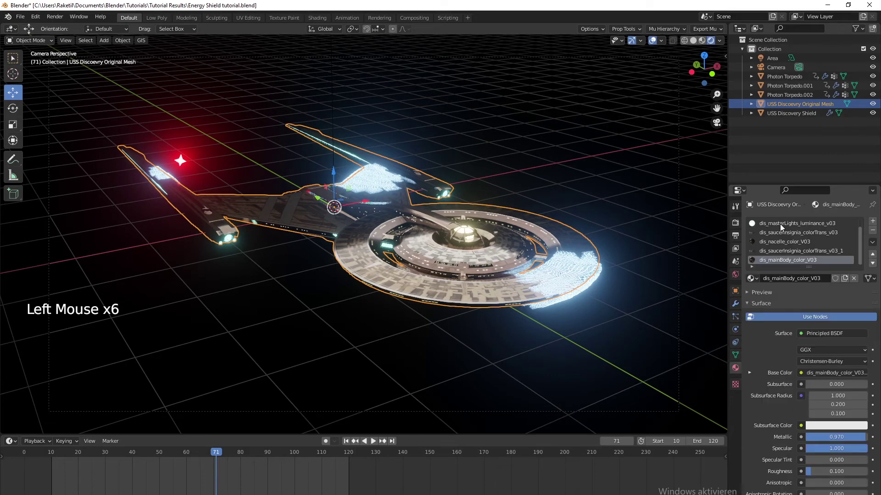
scroll(779, 240, "up", 2)
left_click(802, 232)
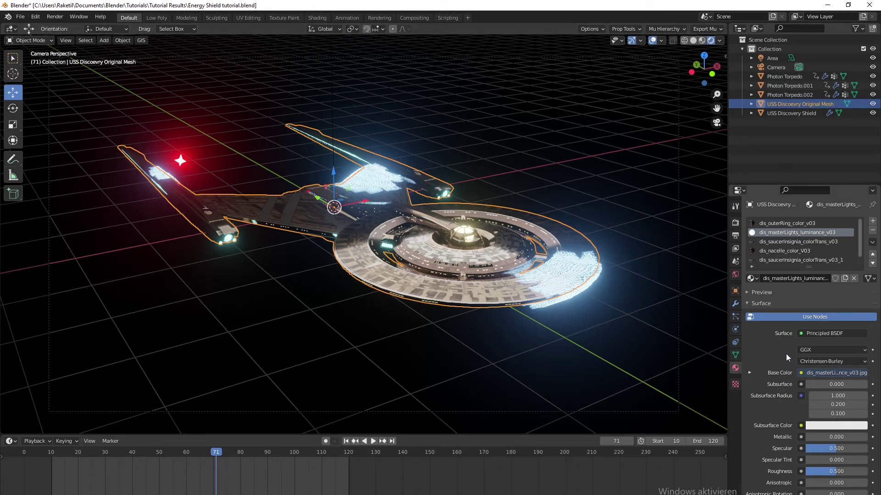
scroll(785, 353, "down", 12)
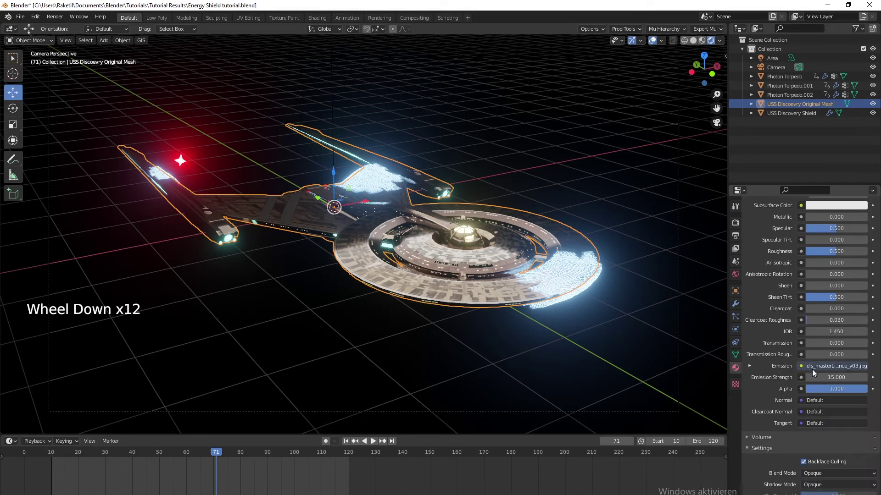
scroll(789, 378, "down", 1)
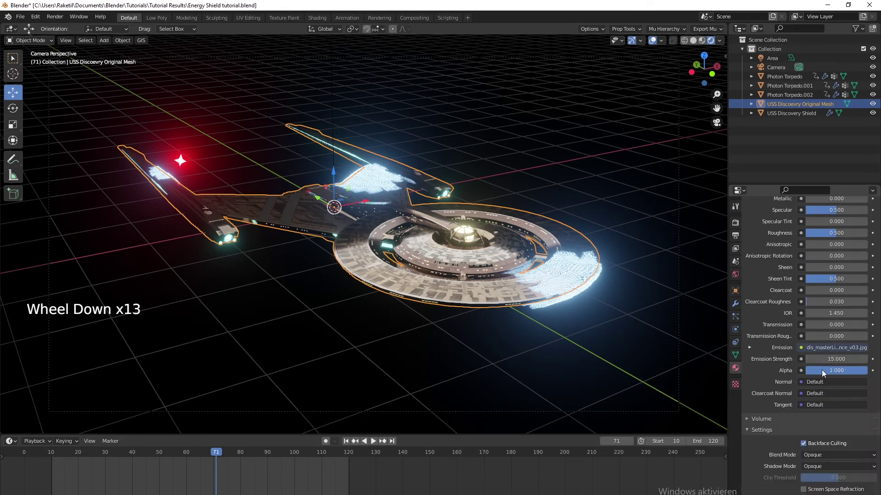
left_click(836, 359)
key("ctrl+a")
type("10")
key("Return")
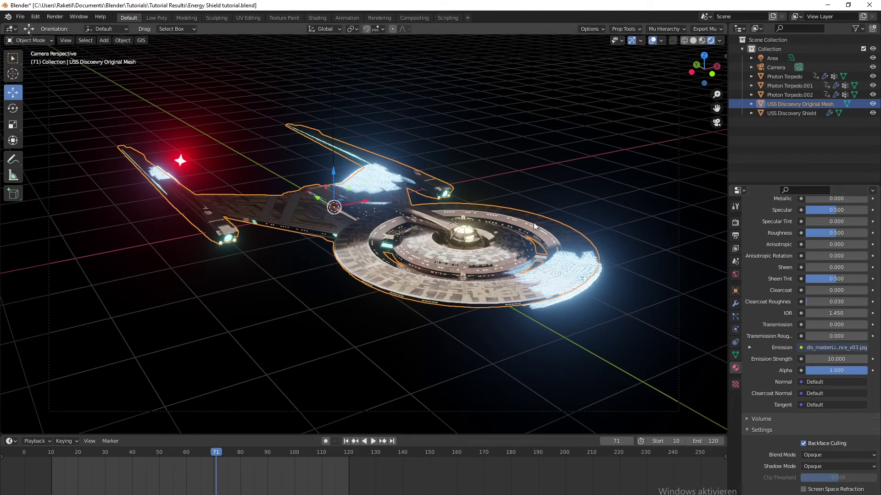
Step: Set render samples to 24 and render frame 71
left_click(735, 222)
left_click(735, 222)
double_click(838, 251)
type("24")
key("Return")
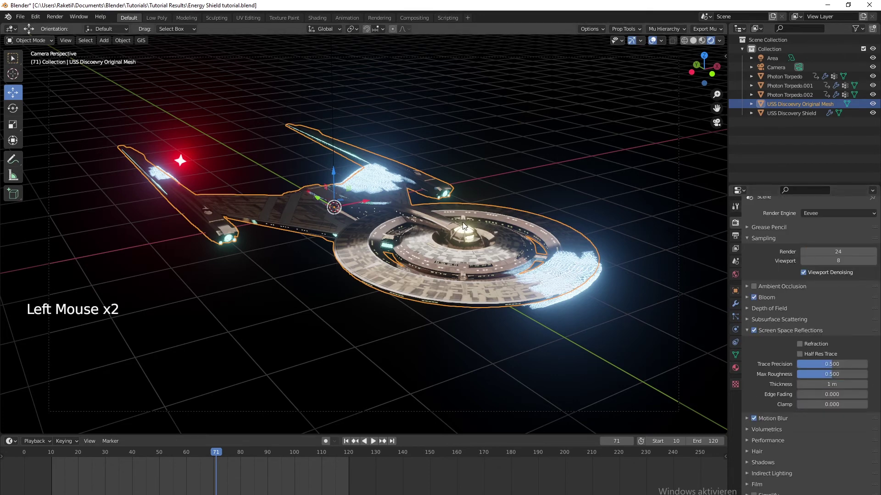
key("F12")
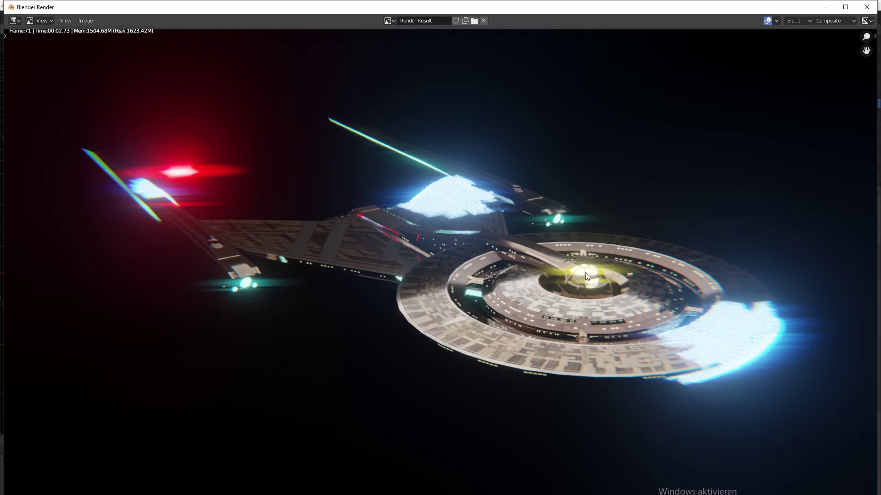
Step: Close the render result and lower the window Emission Strength to 5
left_click(865, 7)
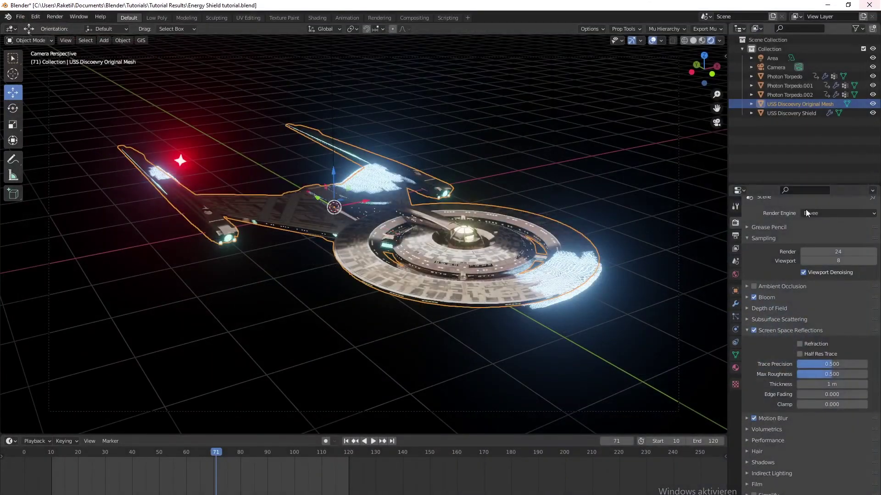
left_click(736, 367)
scroll(815, 425, "down", 8)
left_click(839, 442)
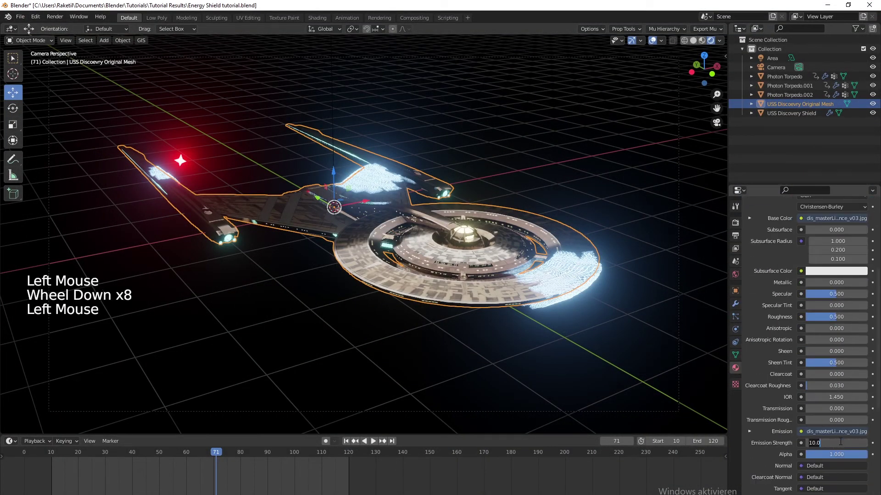
type("5")
key("Return")
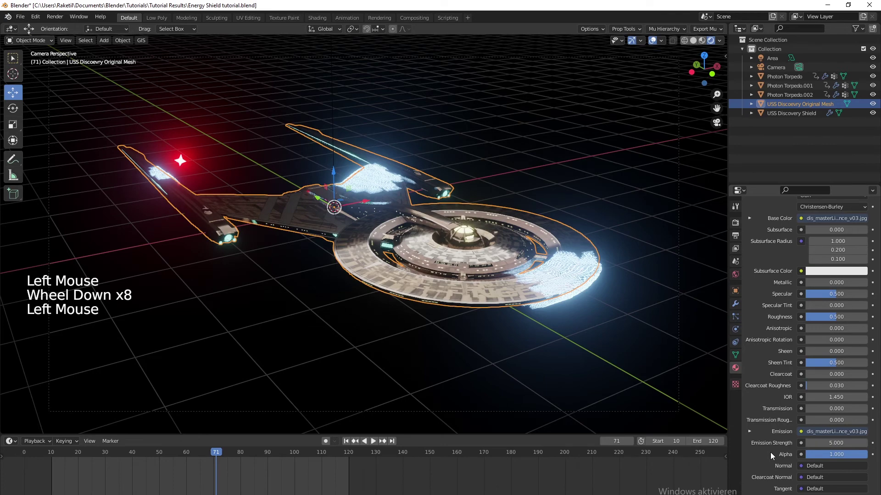
Step: Deselect the ship, view through the scene camera, and re-render frame 71
left_click(391, 356)
middle_click_drag(463, 351, 430, 356)
key("KP_0")
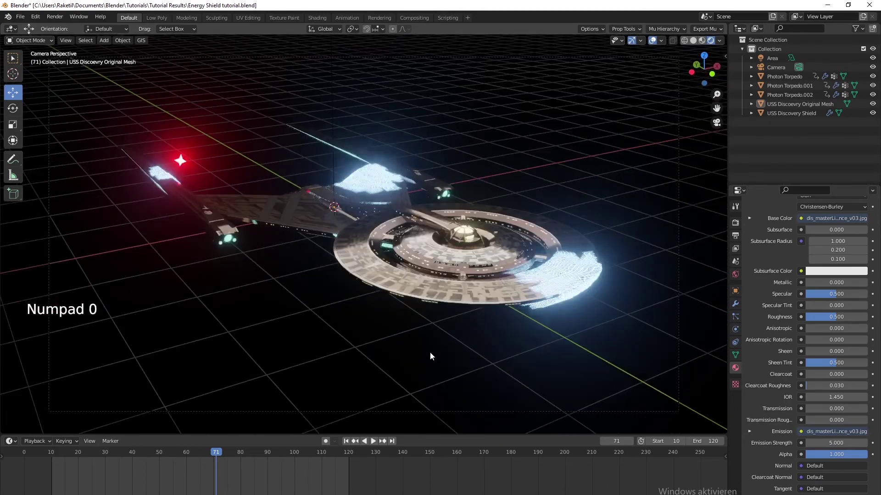
key("F12")
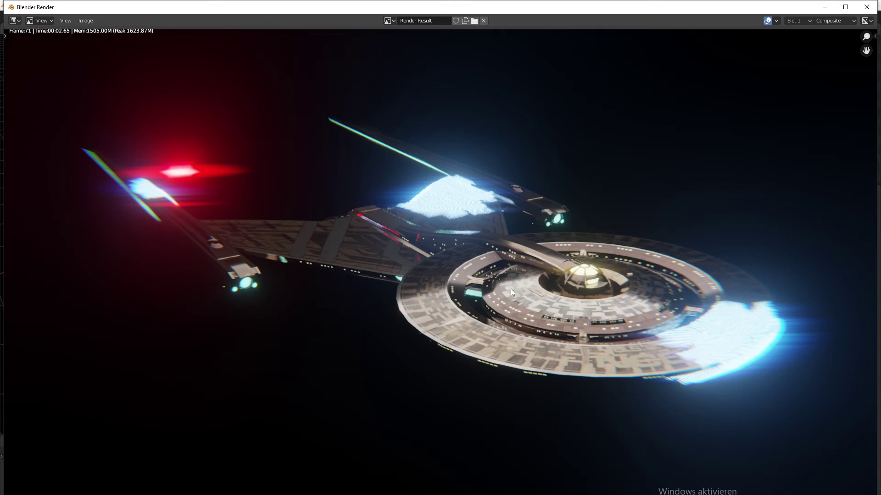
scroll(506, 299, "down", 3)
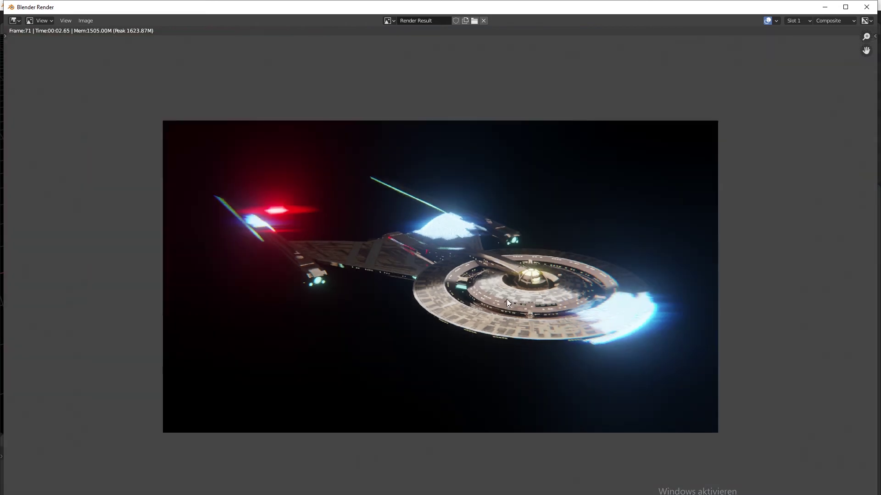
scroll(579, 290, "up", 1)
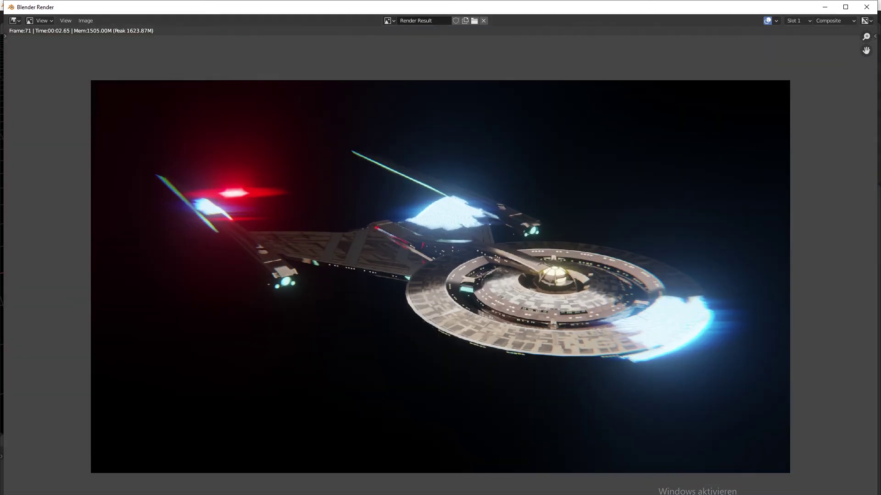
Step: Put away the render window and bring the compositing nodes into view
left_click(827, 5)
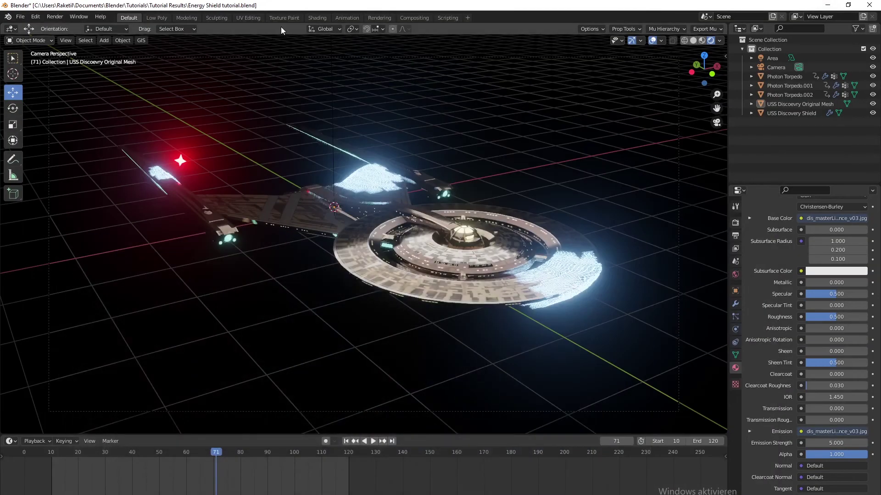
left_click(413, 17)
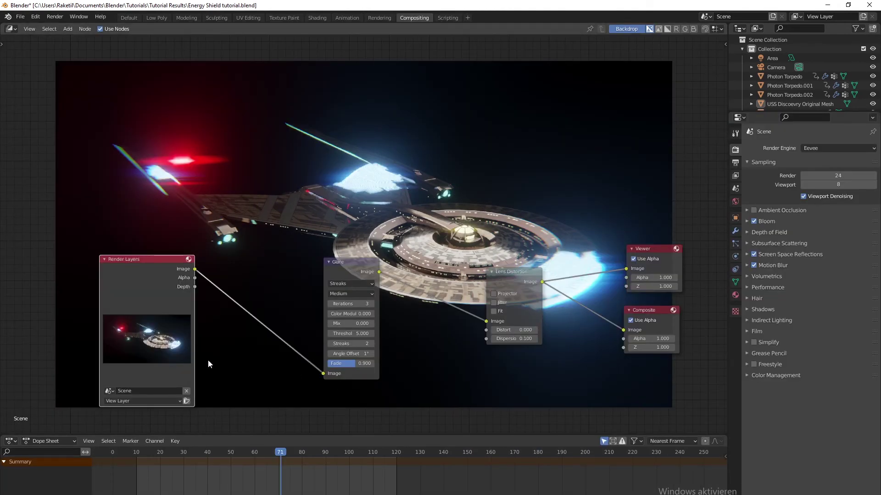
middle_click_drag(215, 374, 230, 326)
scroll(230, 327, "up", 2)
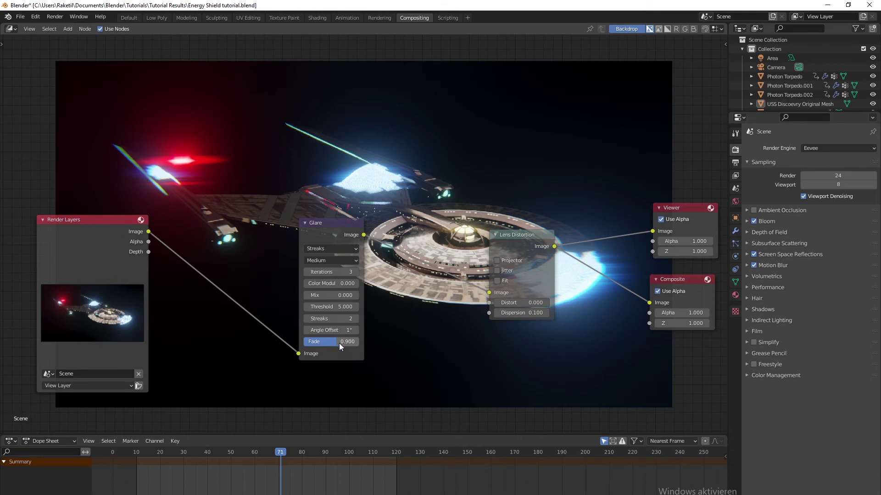
Step: Set the Glare node to 4 iterations with Fade about 0.898
left_click_drag(339, 343, 359, 342)
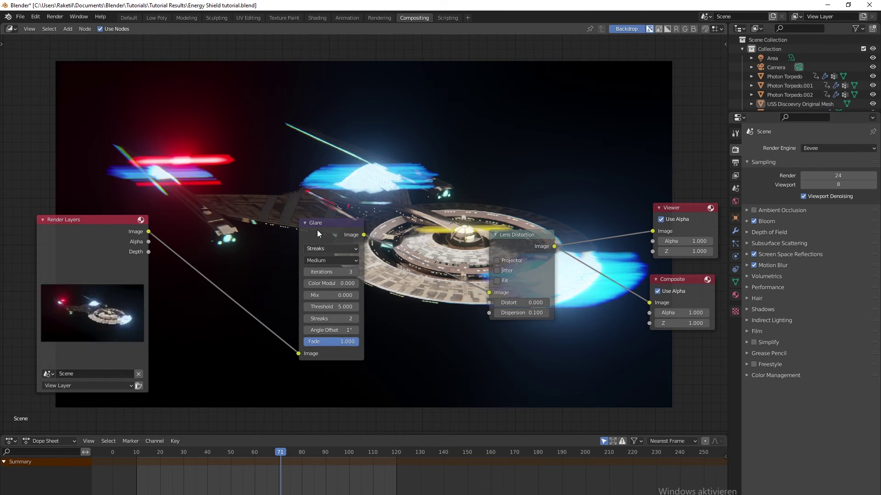
left_click(356, 272)
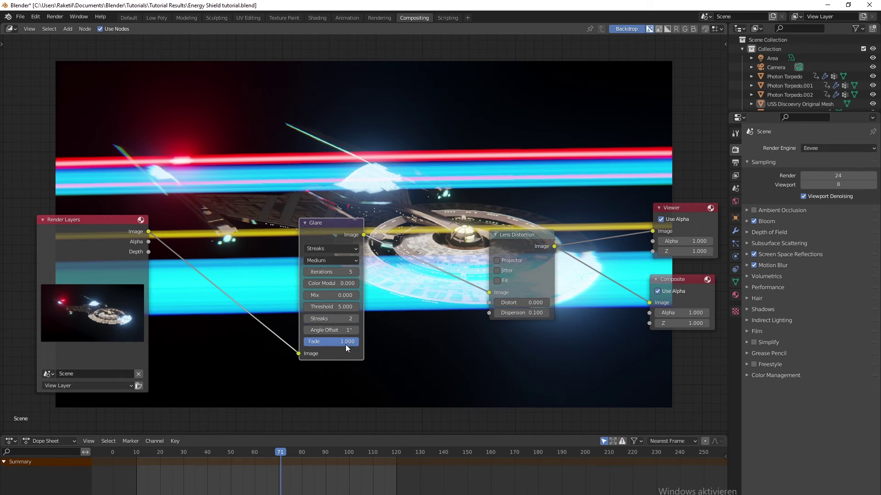
left_click_drag(346, 344, 328, 342)
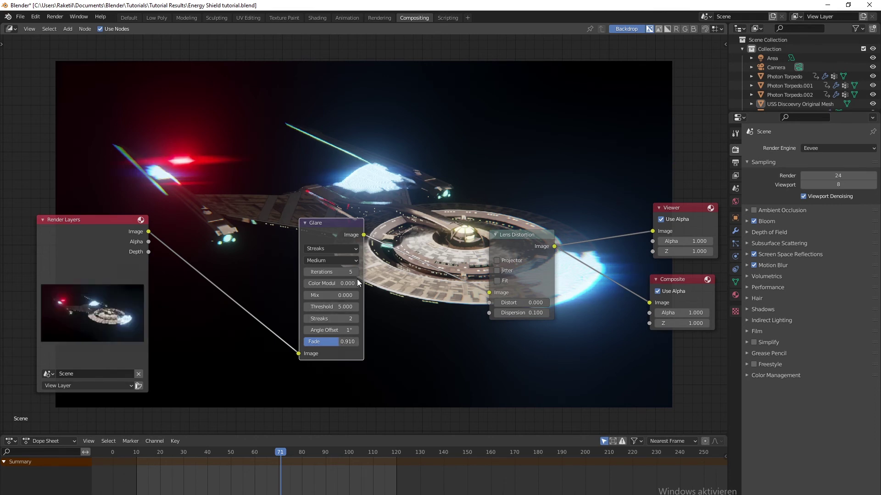
left_click(306, 272)
left_click(306, 272)
left_click(338, 272)
type("4")
left_click_drag(339, 341, 337, 342)
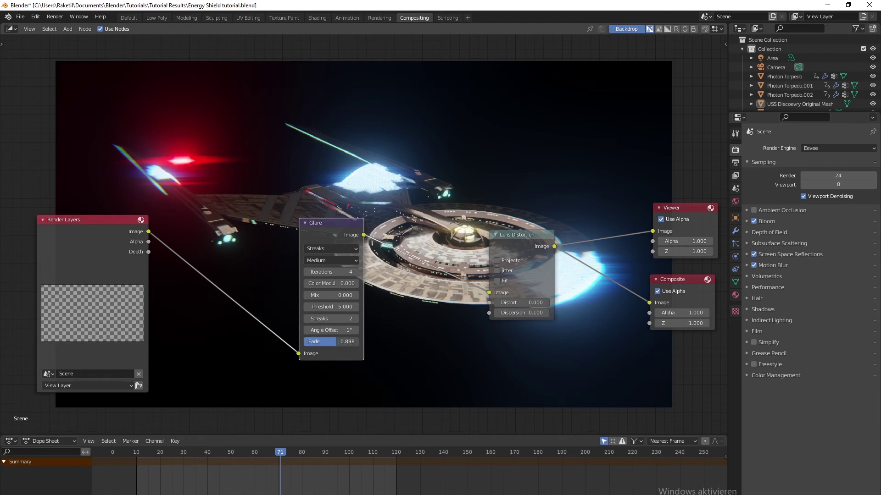
Step: Preview the glare alone and set the Glare threshold to 3.5
left_click_drag(338, 295, 367, 295)
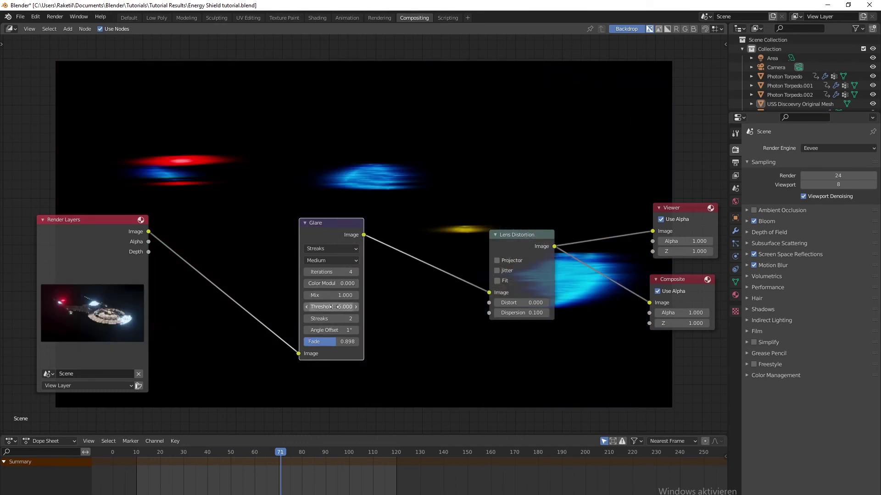
left_click(339, 306)
type("4")
key("Return")
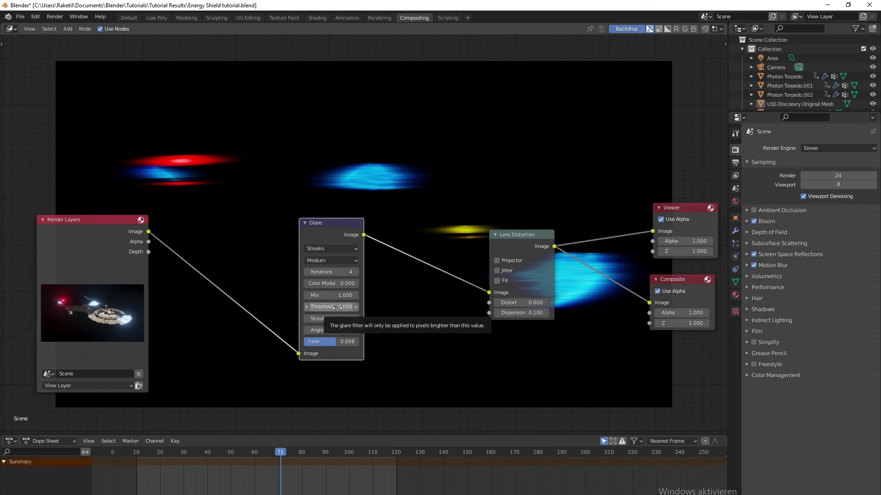
left_click(352, 308)
type("3.5")
key("Return")
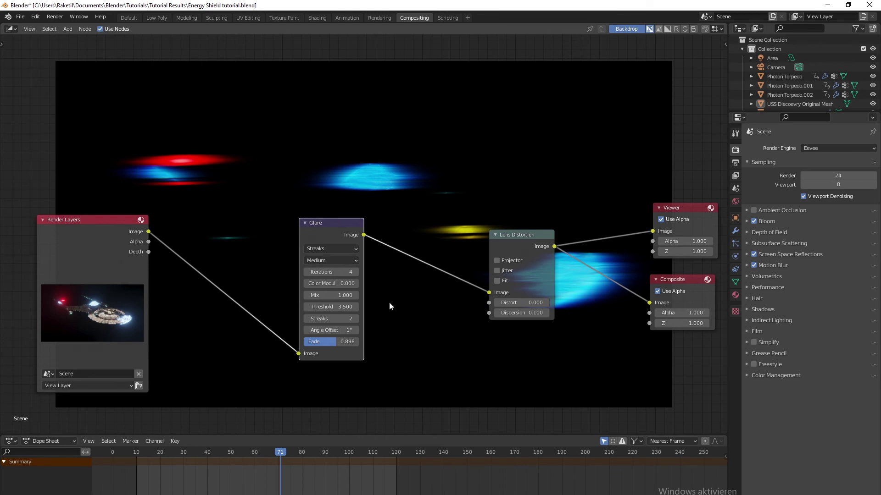
Step: Set the Glare Mix back to 0
left_click(331, 296)
type("0")
key("Return")
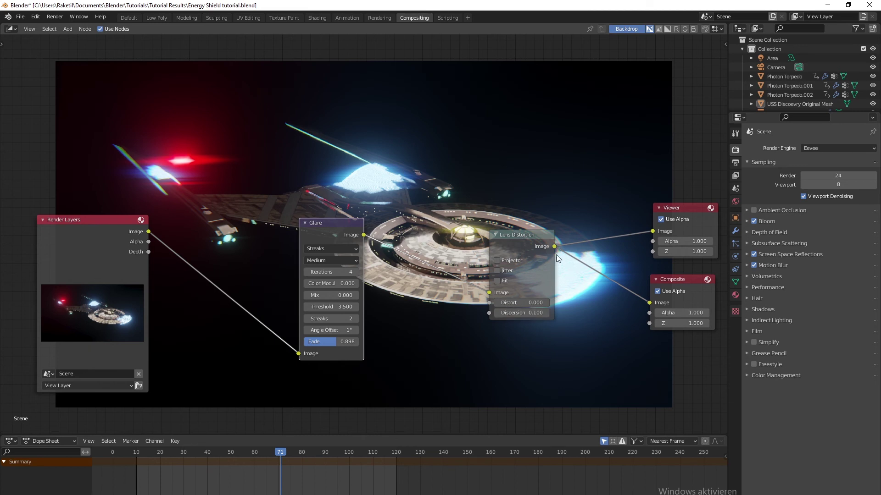
Step: Expand Bloom settings, lower the bloom intensity, and test-render the frame
left_click(769, 220)
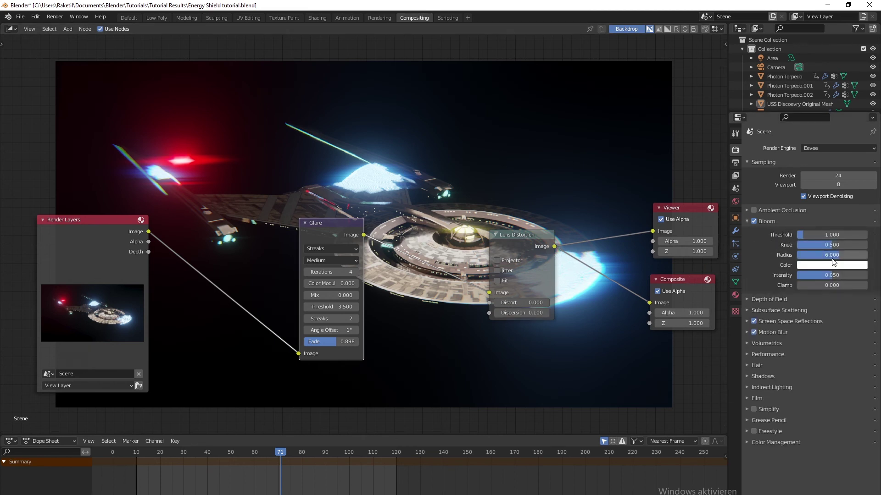
left_click_drag(825, 277, 763, 277)
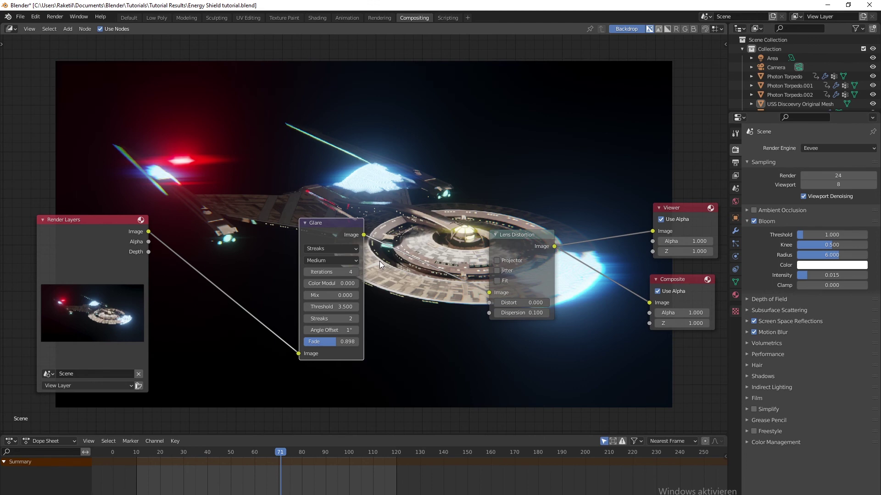
key("F12")
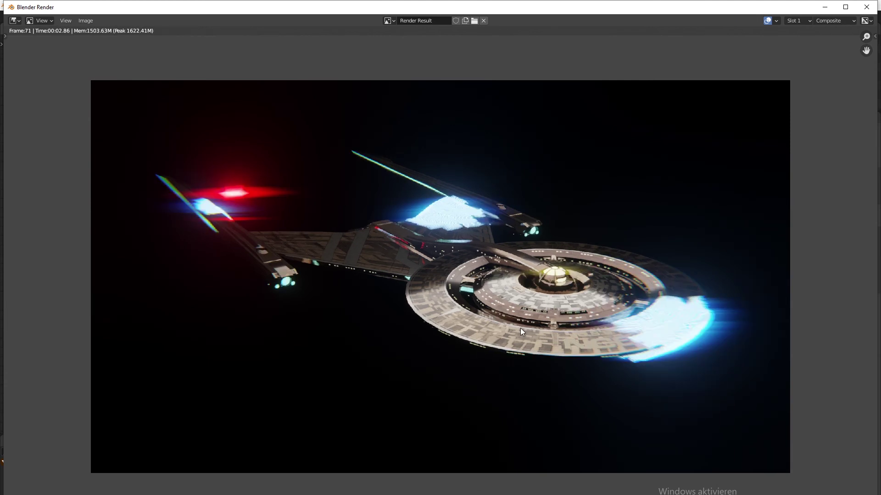
left_click(871, 9)
Step: Set the bloom intensity to 0.04 and the bloom radius to 5
left_click_drag(816, 275, 828, 276)
double_click(824, 276)
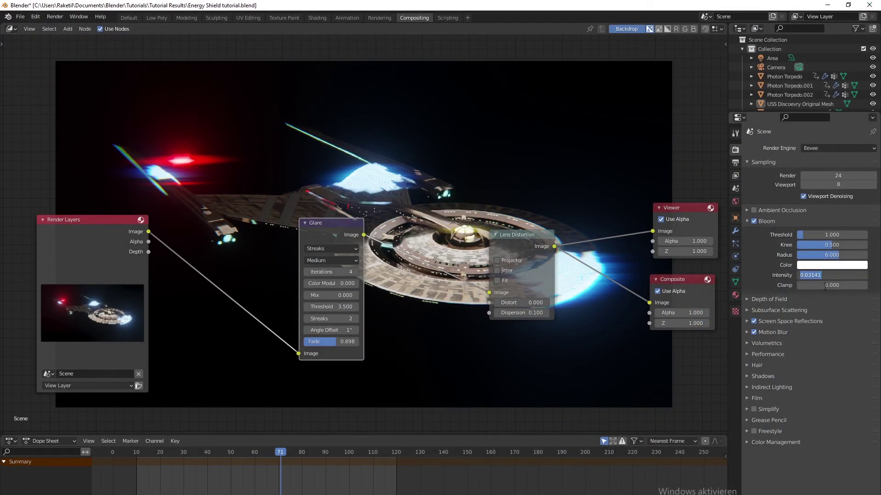
type("0.04")
key("Return")
left_click_drag(839, 255, 821, 255)
left_click(842, 254)
type("5")
key("Return")
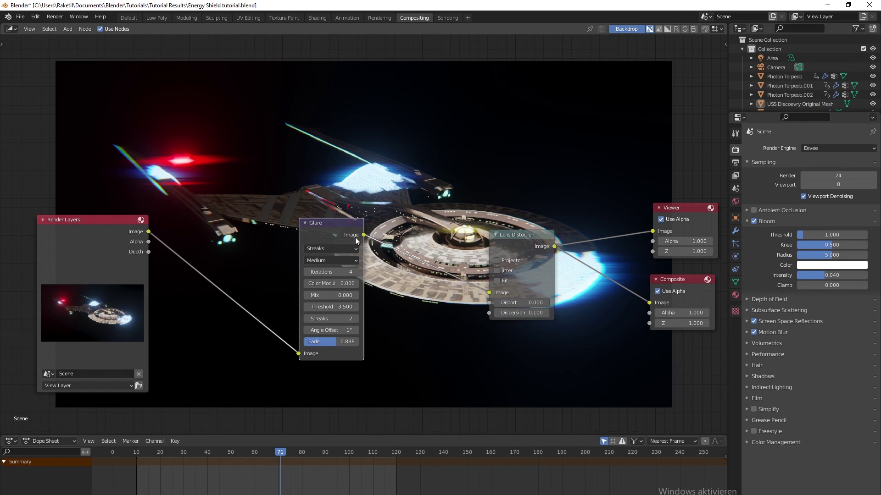
Step: Render the final frame 71 with the reduced bloom
key("F12")
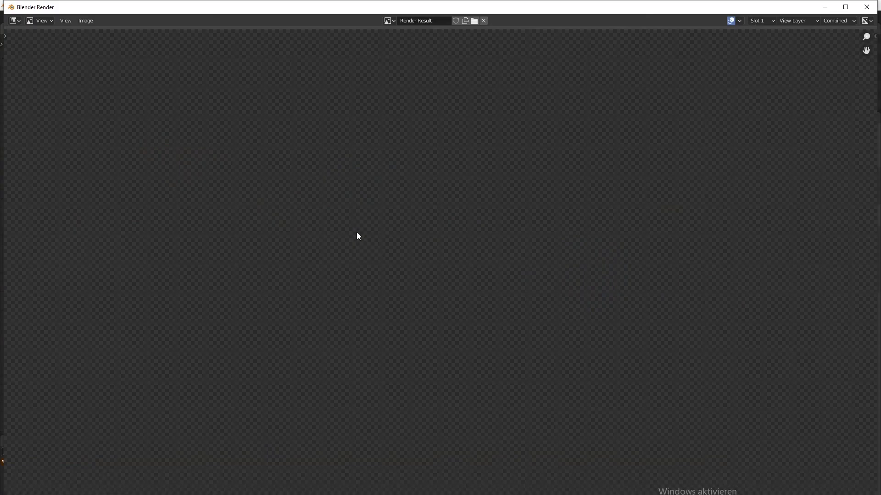